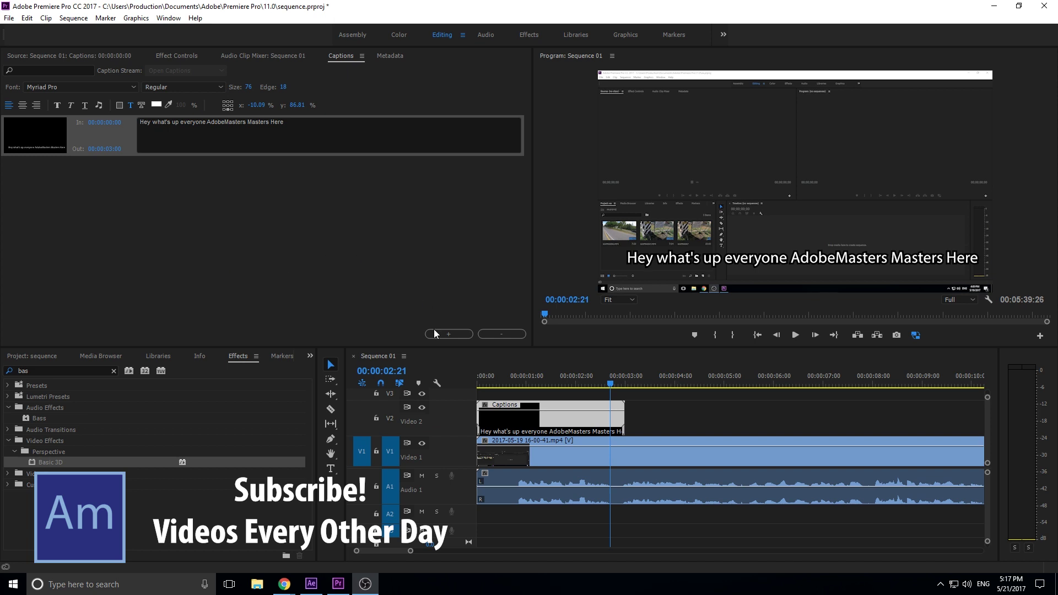
Delete the old caption clip from Video 2 and bring up the Project panel.
left_click(573, 413)
key("Delete")
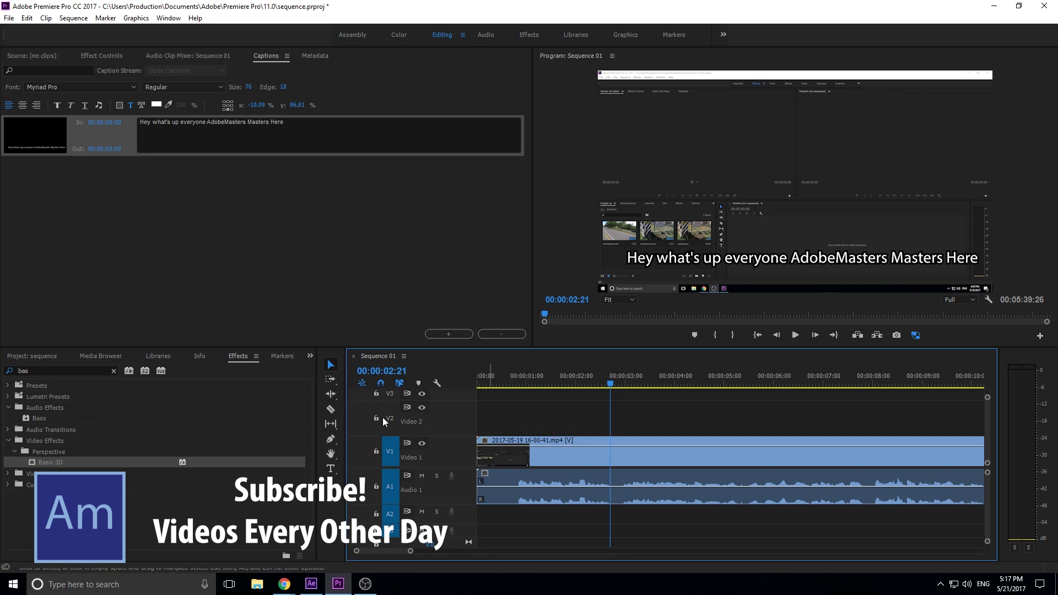
left_click(50, 355)
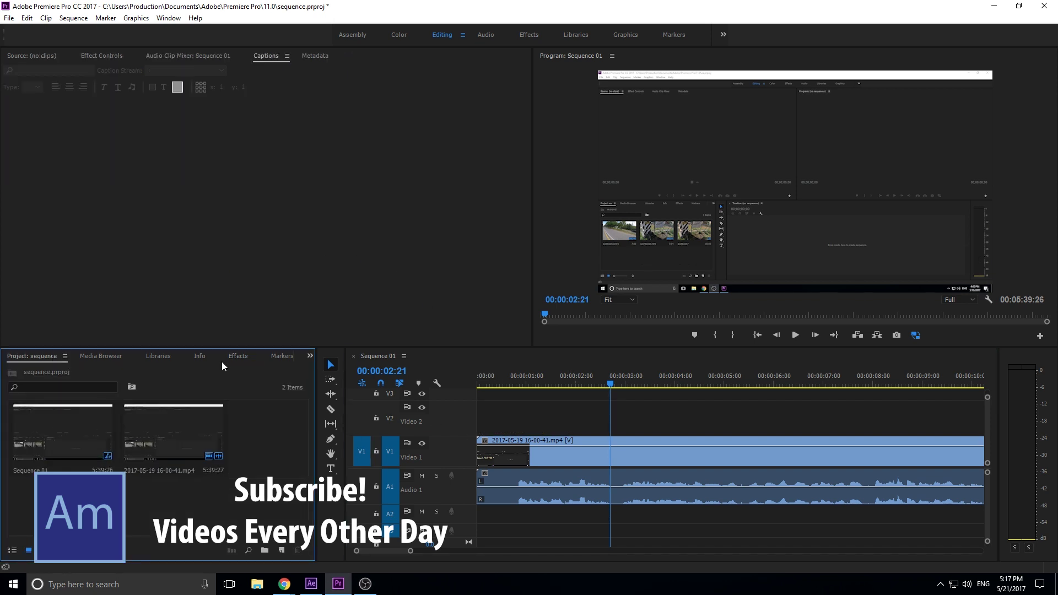
Start a new captions item with the Open Captions standard at 1920×1080 and 30.00 fps.
left_click(8, 18)
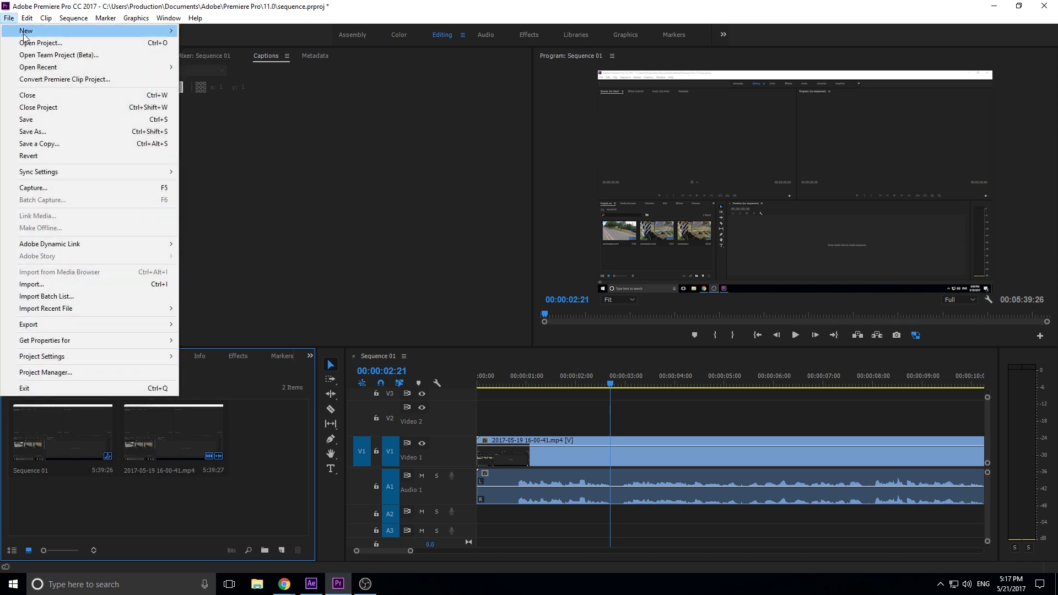
mouse_move(57, 31)
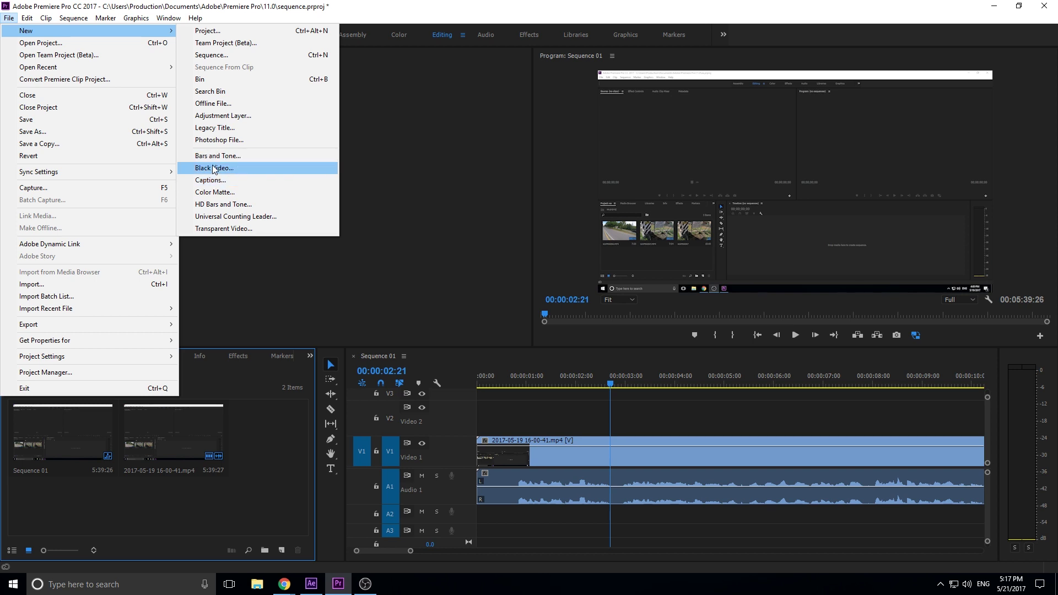
left_click(236, 180)
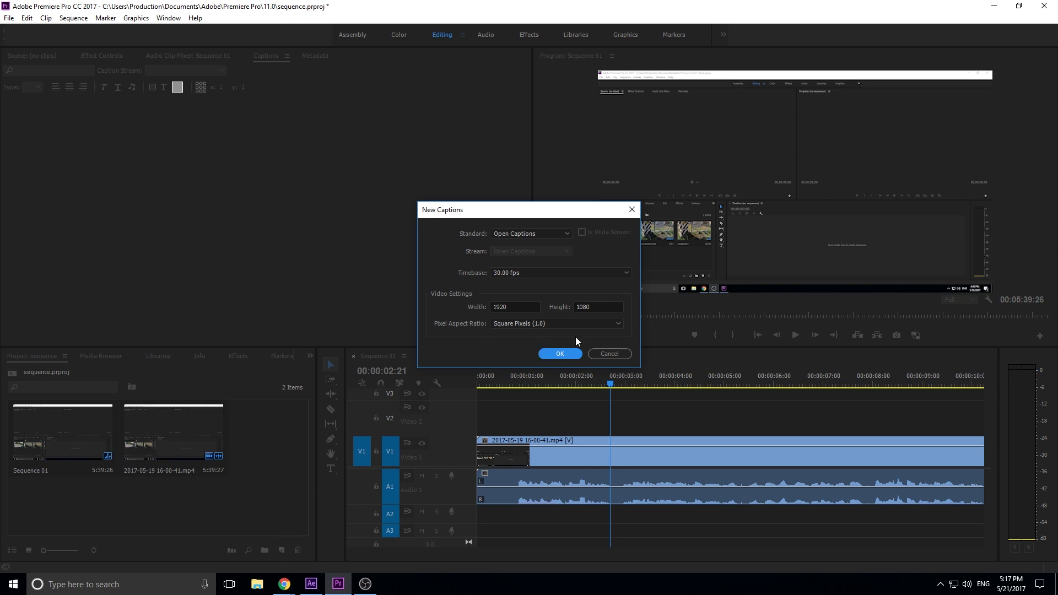
left_click(535, 231)
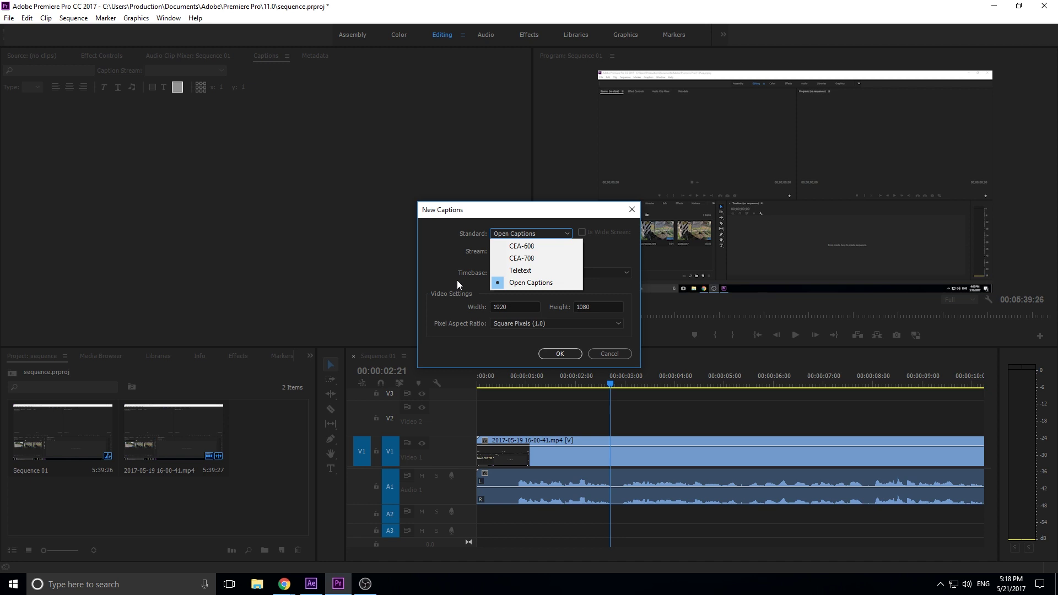
left_click(529, 282)
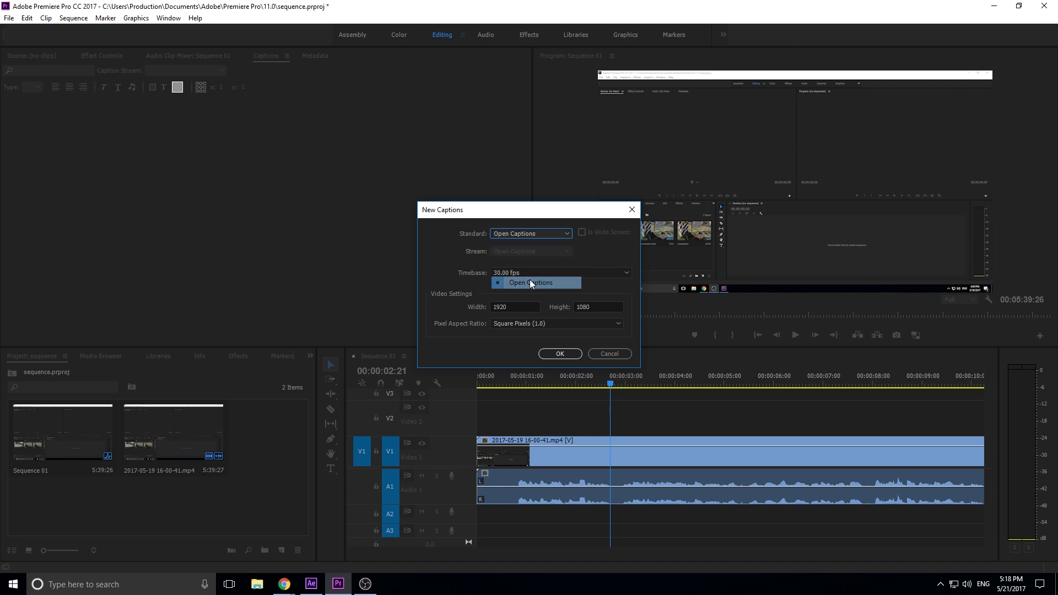
Confirm the Open Captions settings and place the new Captions item on Video 2.
left_click(560, 354)
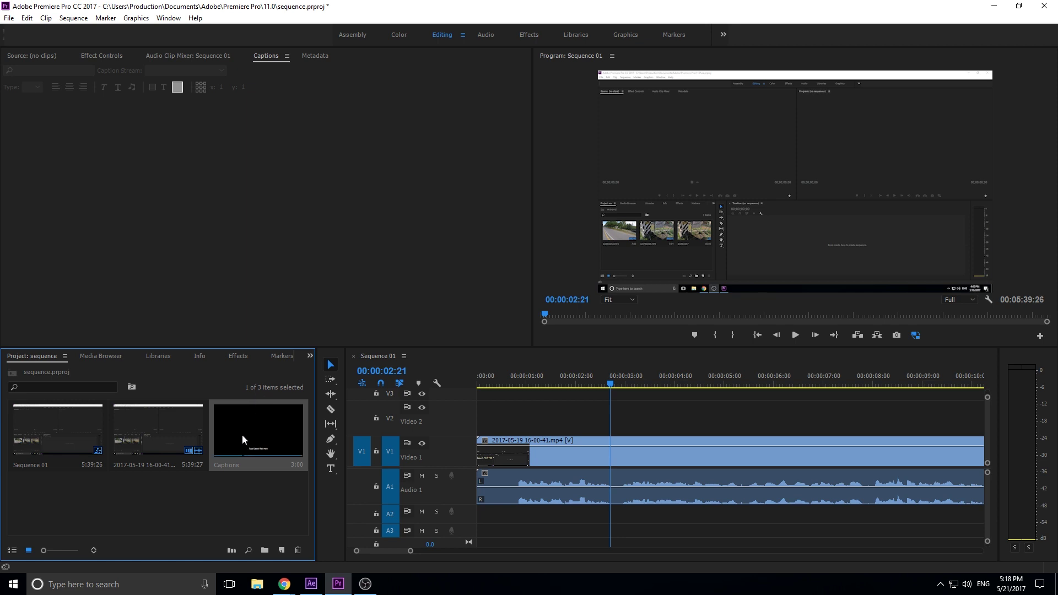
left_click_drag(243, 434, 478, 426)
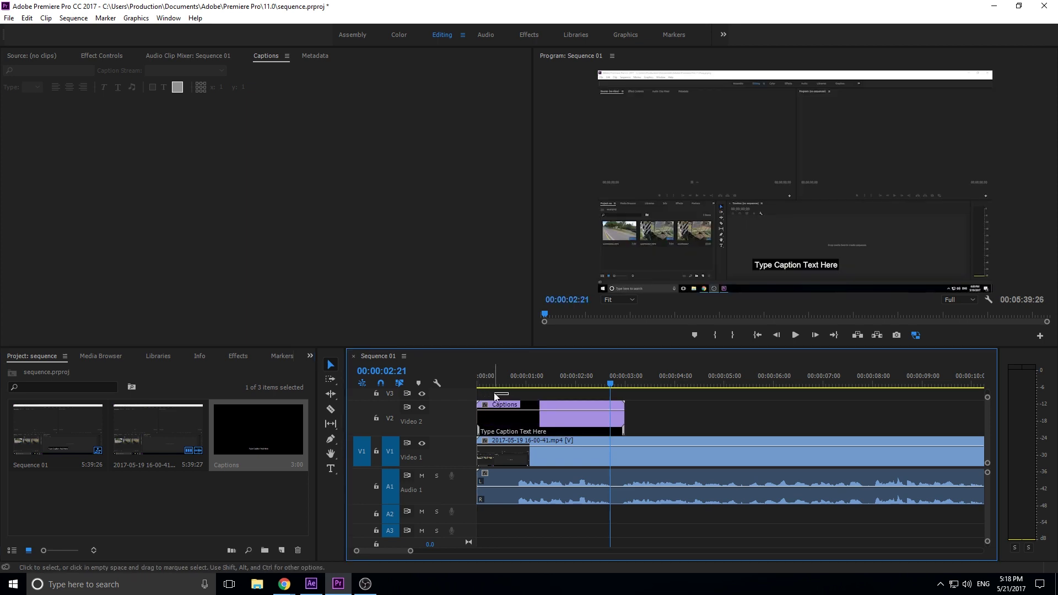
left_click_drag(494, 380, 565, 380)
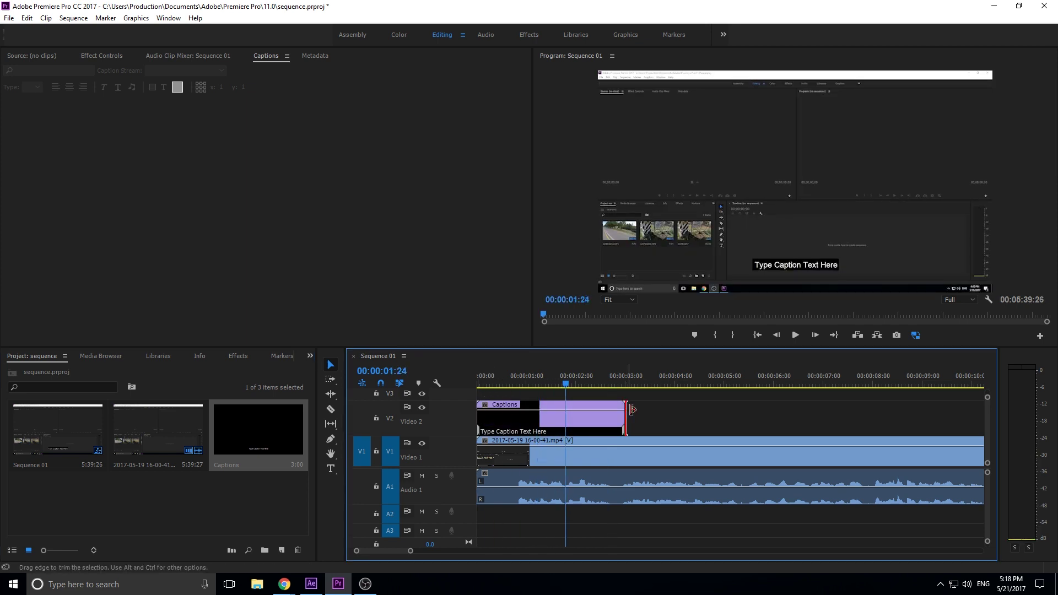
Stretch the caption clip on Video 2 to about 24 seconds.
left_click_drag(632, 409, 979, 411)
scroll(844, 427, "down", 3)
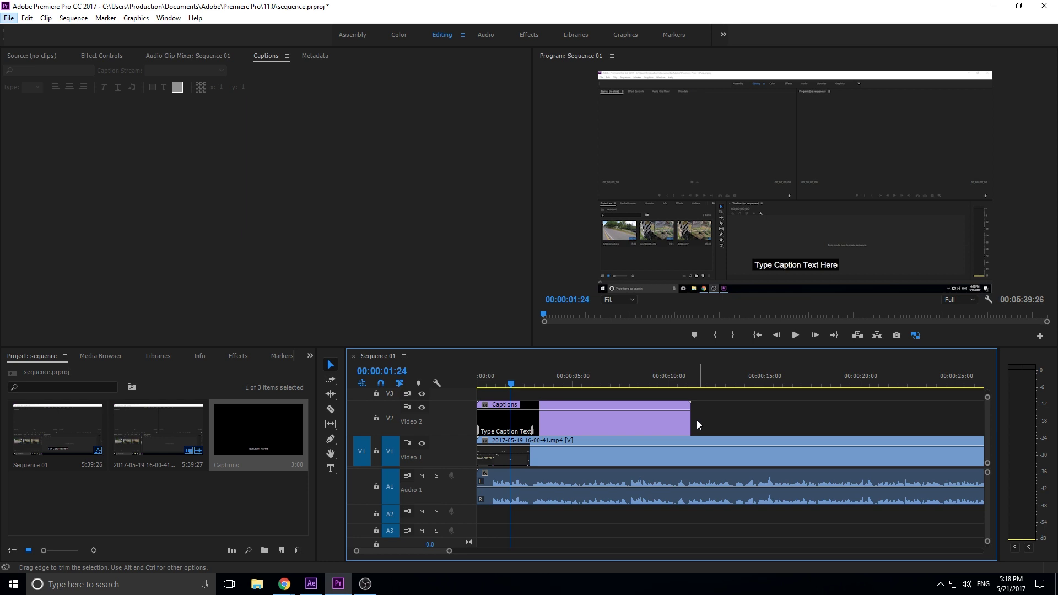
left_click_drag(692, 418, 929, 419)
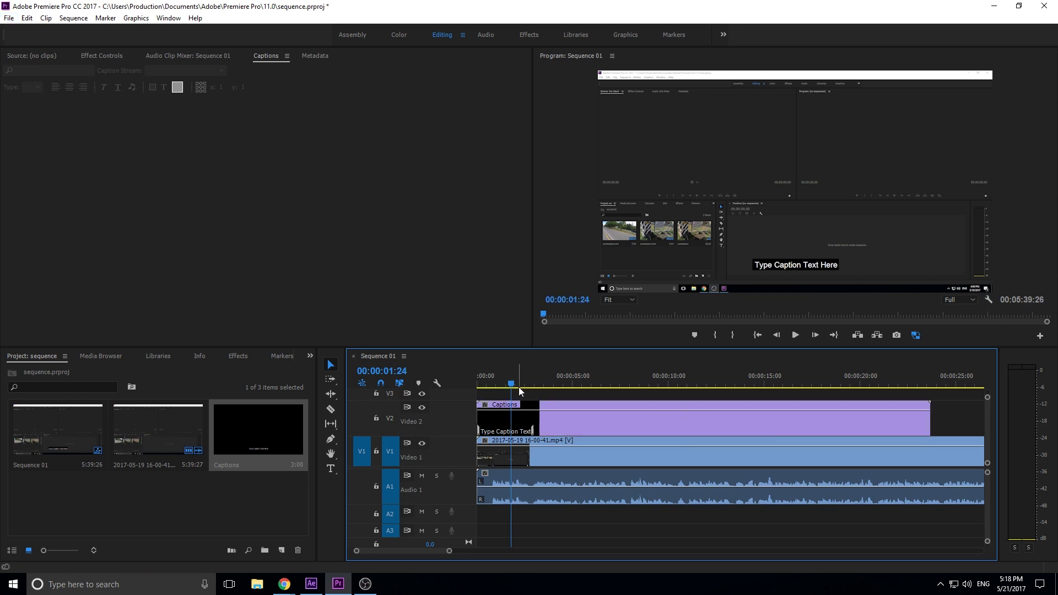
scroll(519, 391, "up", 3)
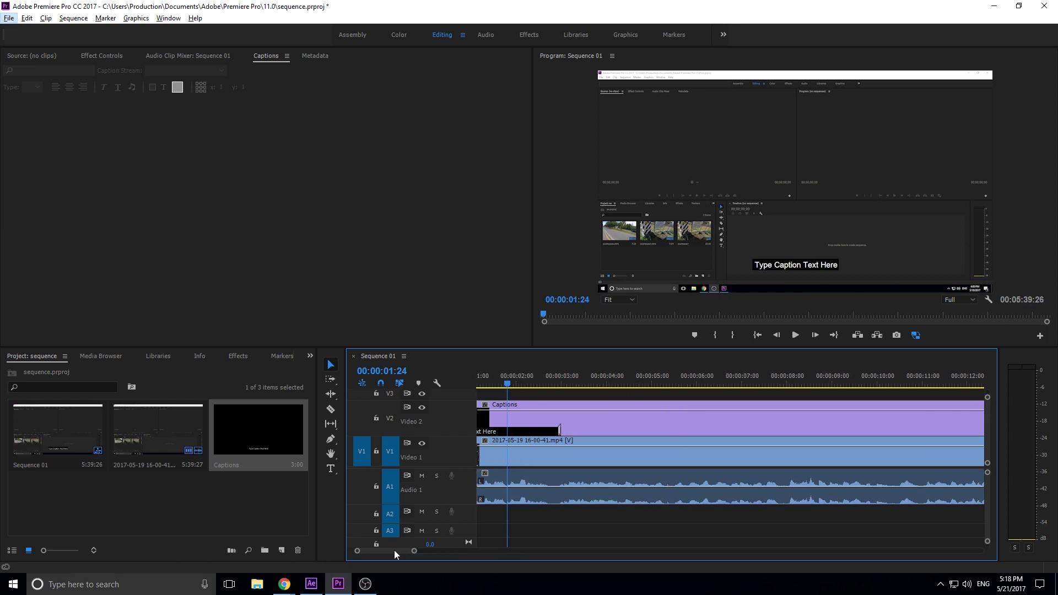
scroll(394, 550, "up", 2)
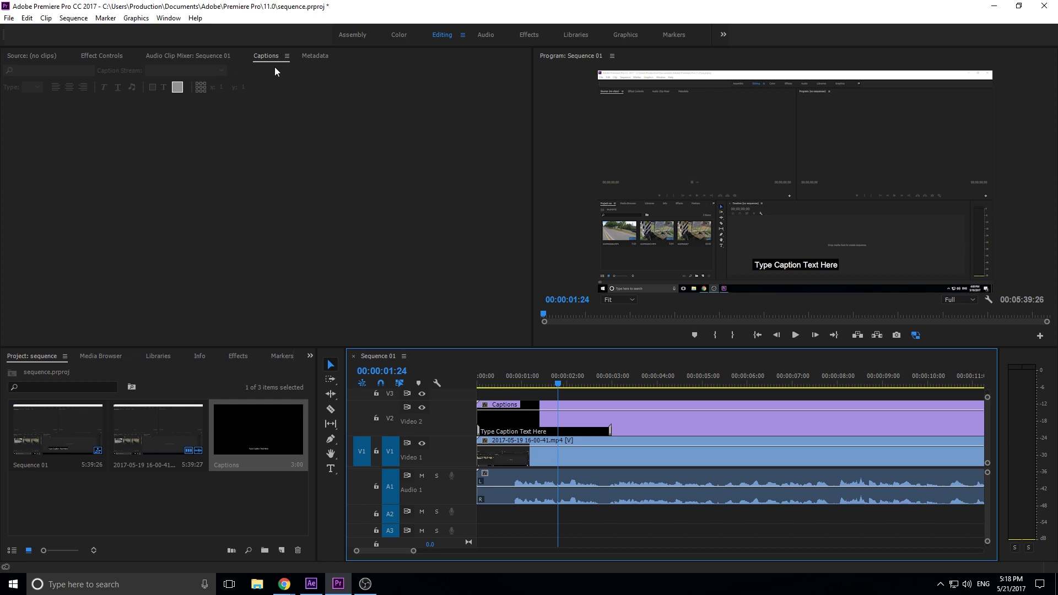
Show the Captions panel from the Window menu.
left_click(168, 18)
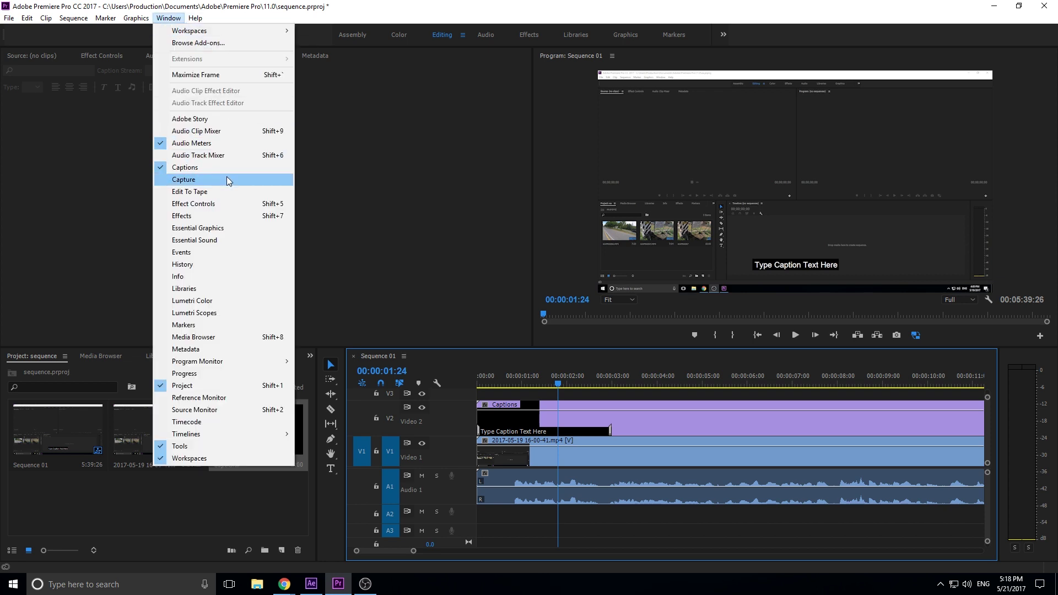
left_click(209, 167)
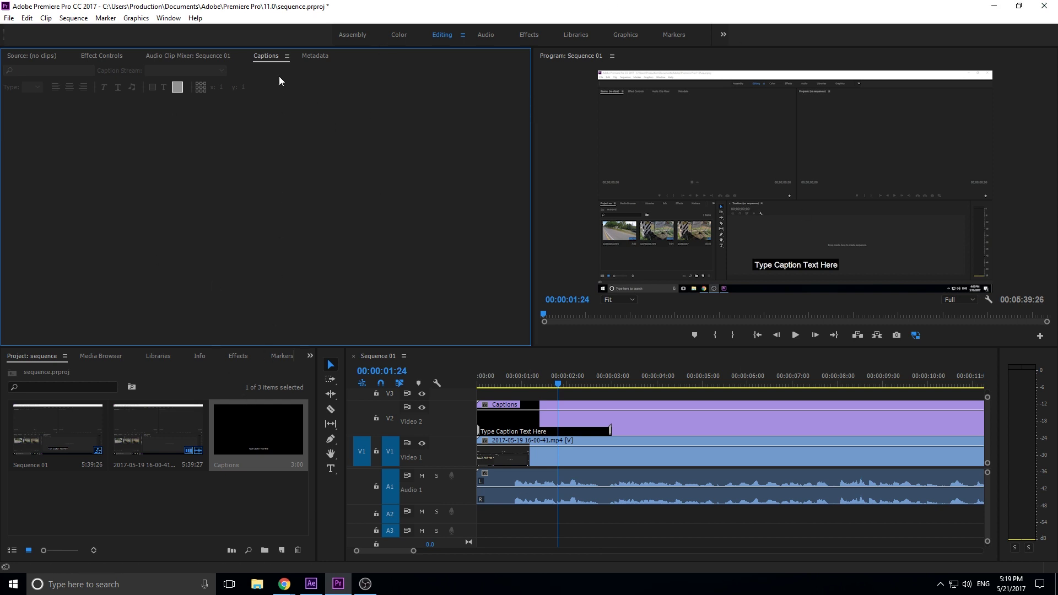
Change the placeholder caption text to 'Hey what's up everybody AdobeMasters here'.
left_click(584, 408)
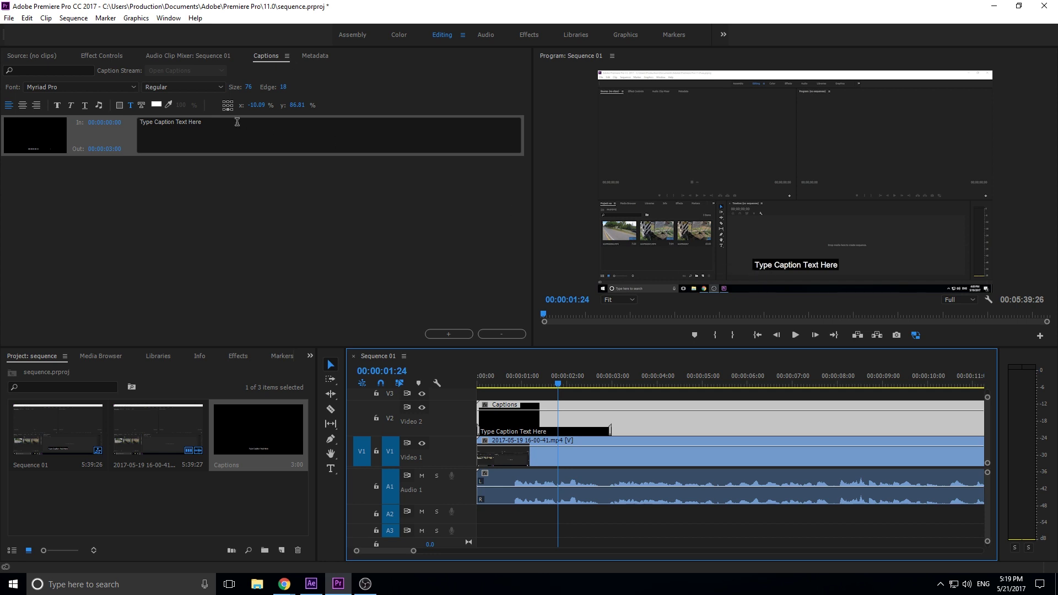
left_click_drag(236, 122, 162, 122)
type("dfsdf")
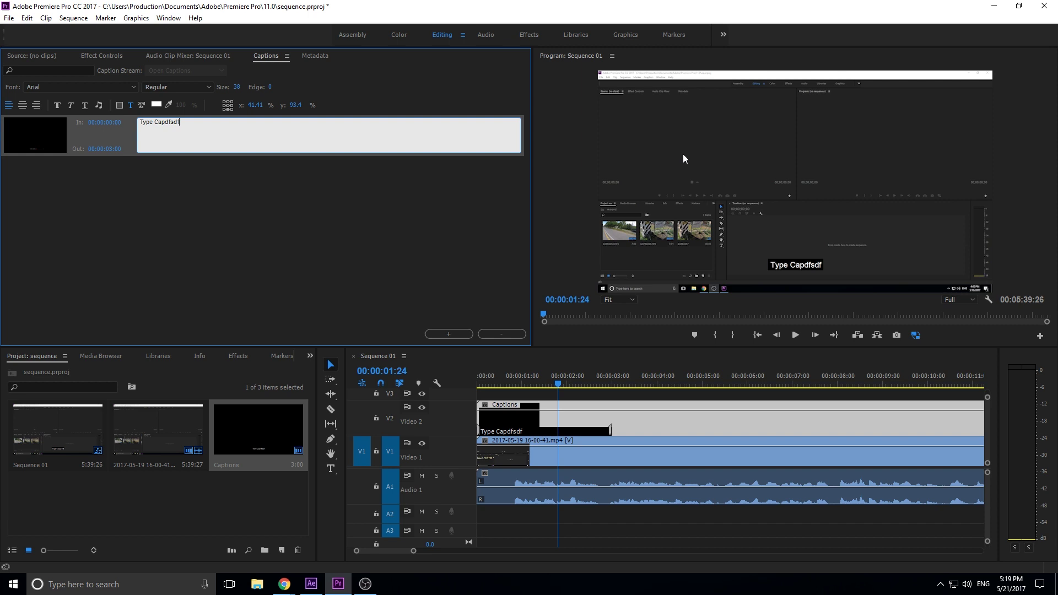
triple_click(206, 127)
key("BackSpace")
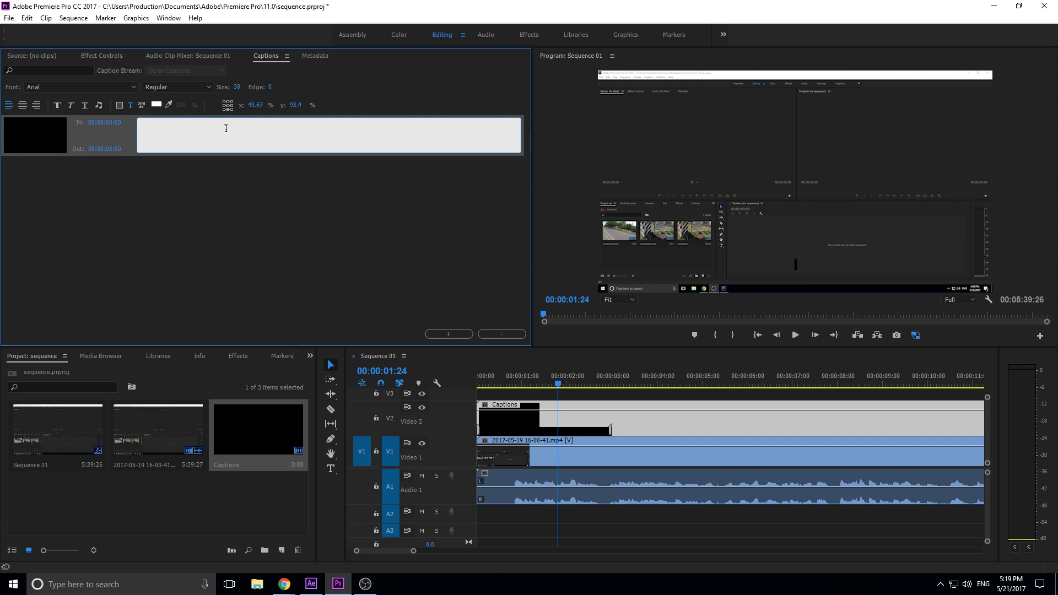
type("Hey what'")
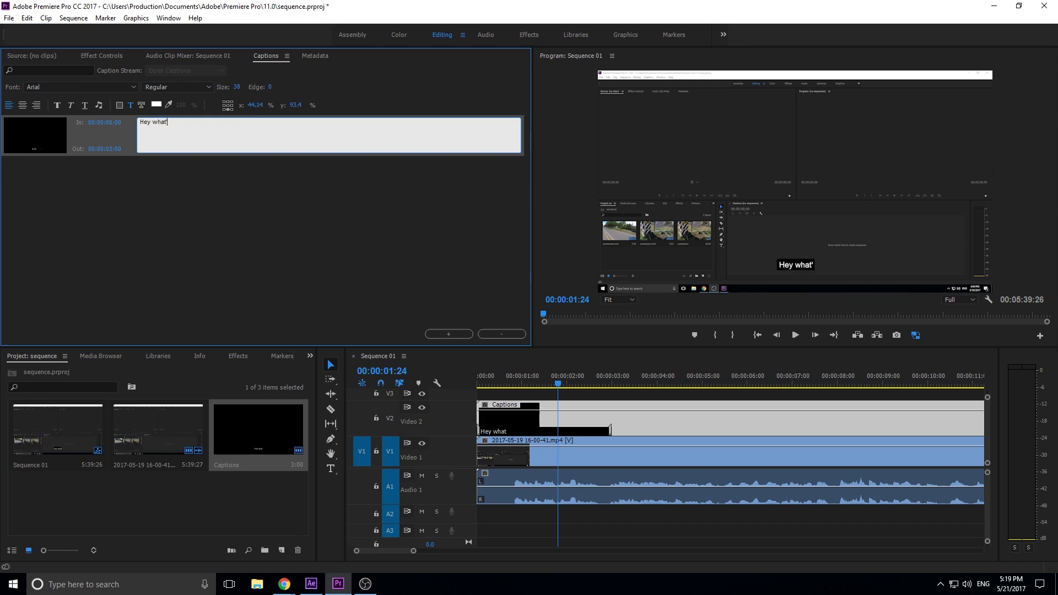
type("s up everybody ")
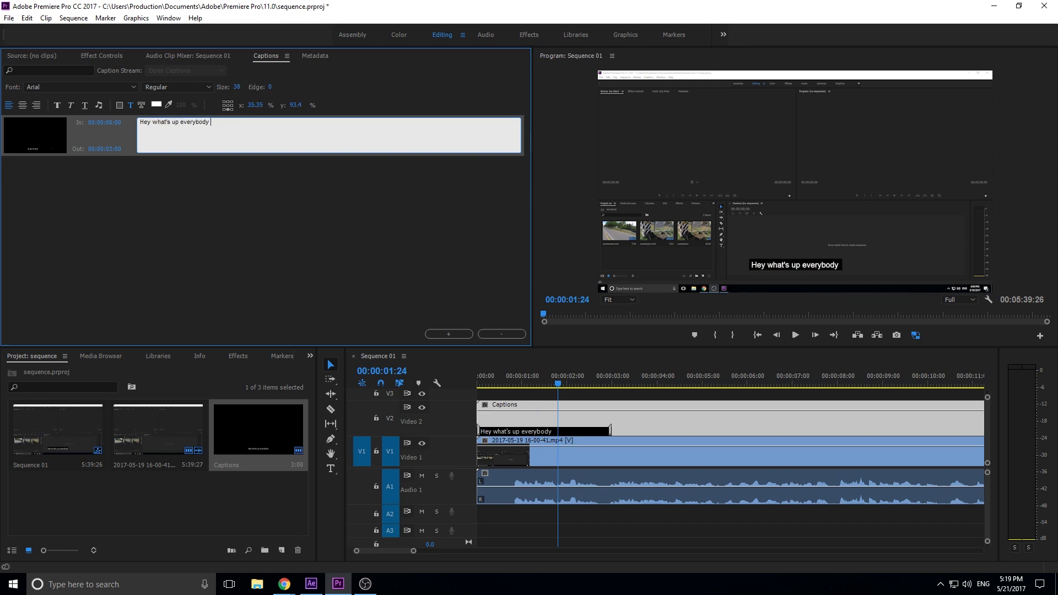
type("AdobeMasters here")
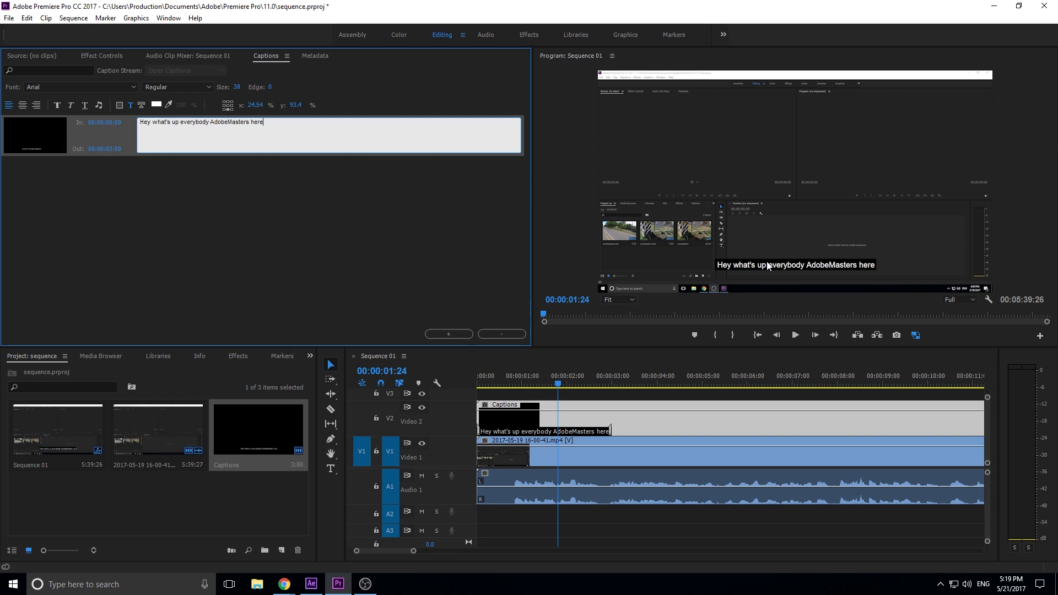
left_click(312, 191)
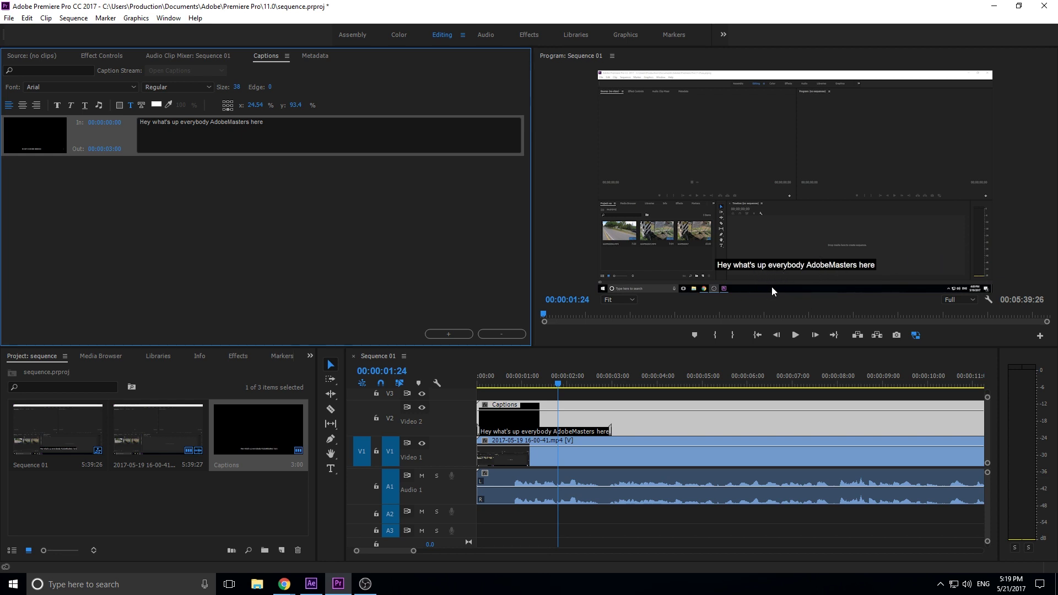
left_click(299, 132)
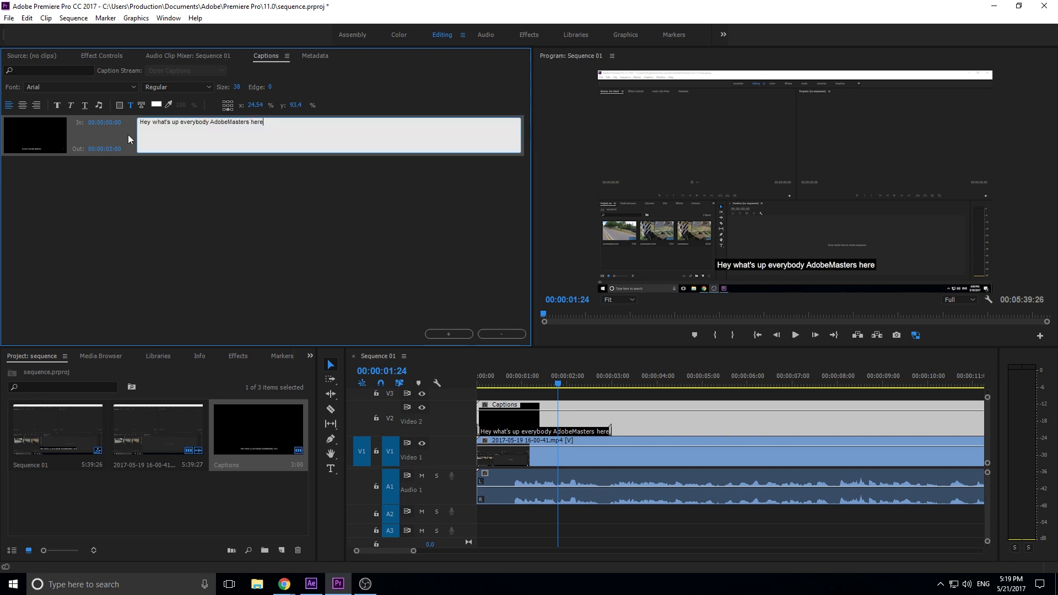
left_click(135, 82)
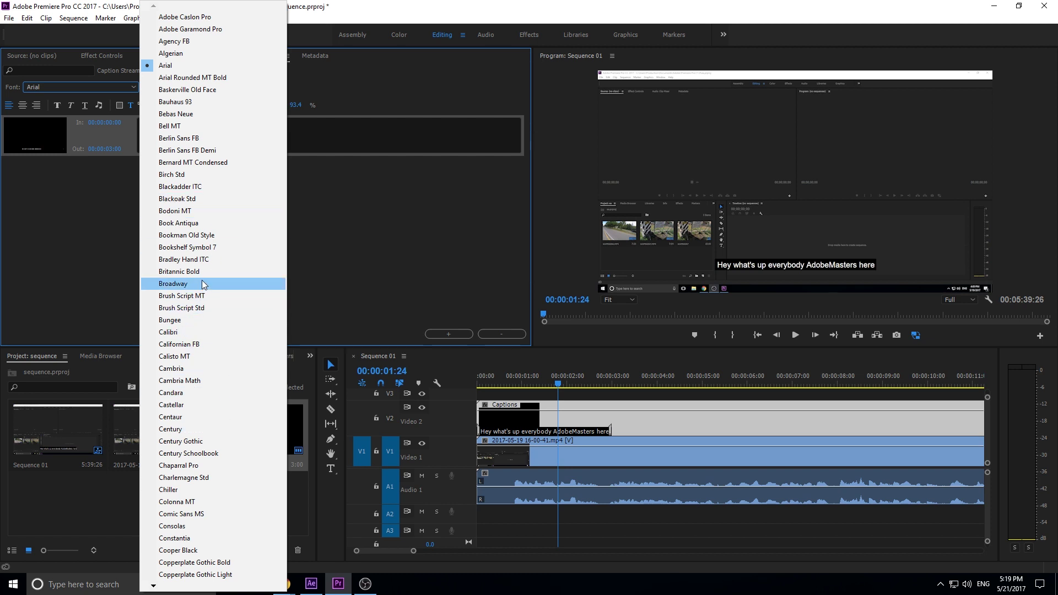
Set the caption font to Broadway at size 78.
left_click(267, 283)
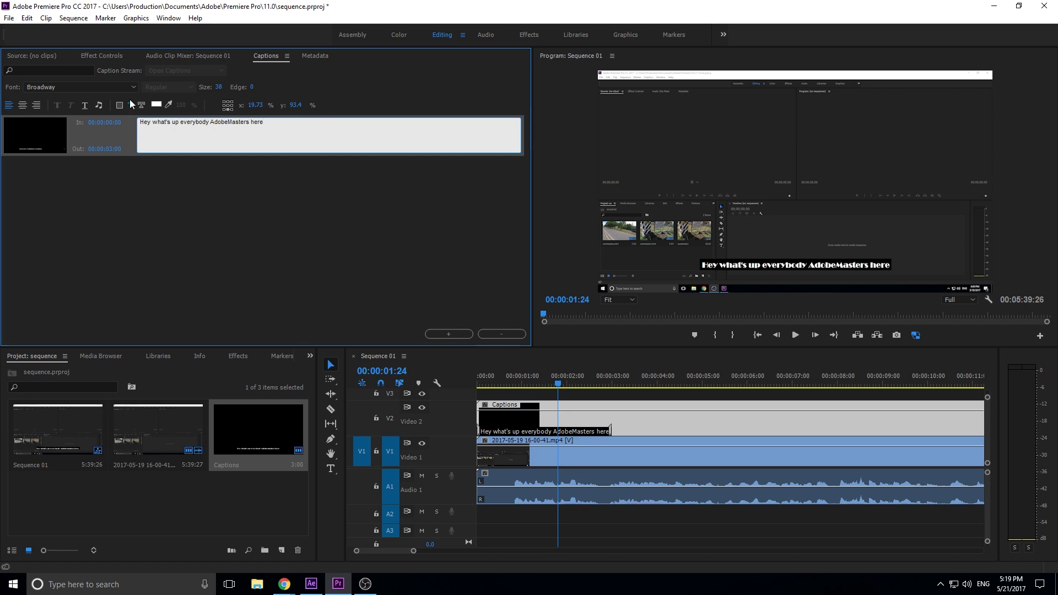
left_click_drag(218, 89, 243, 91)
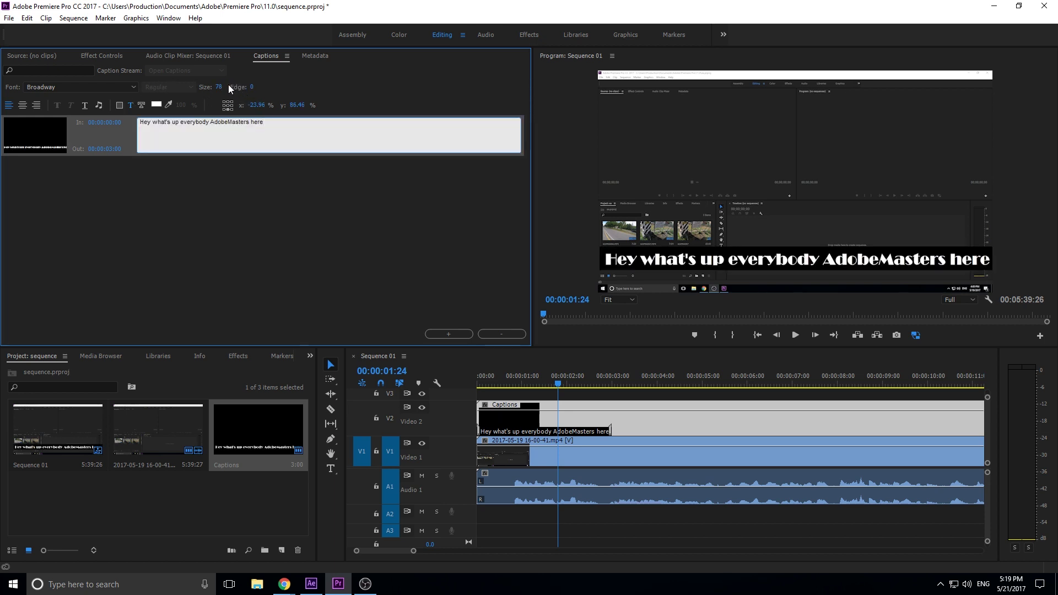
left_click(219, 87)
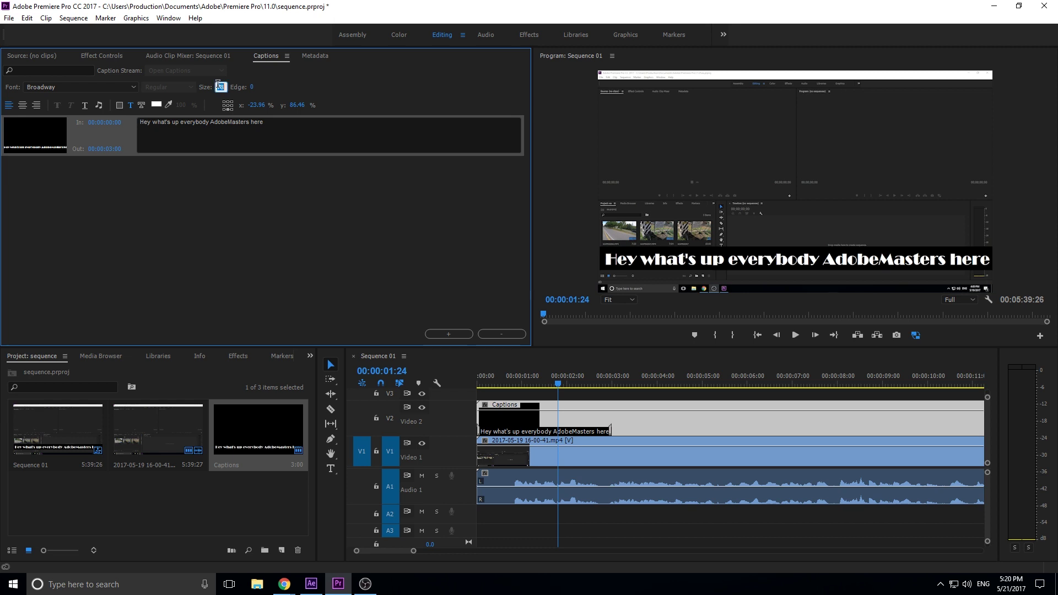
Set the caption background opacity to 0% so it is fully transparent.
left_click(119, 104)
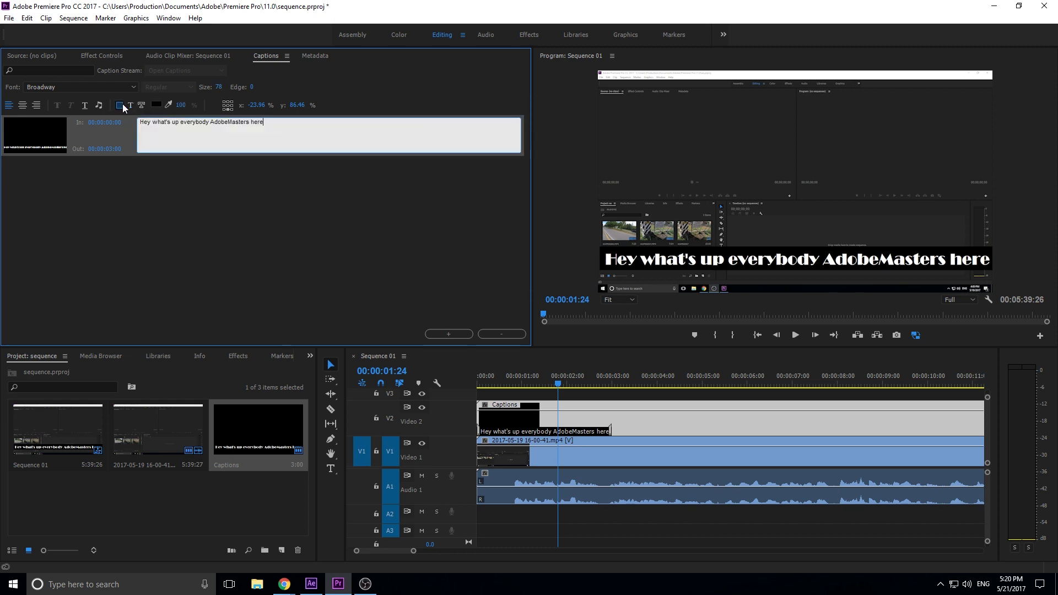
left_click(181, 105)
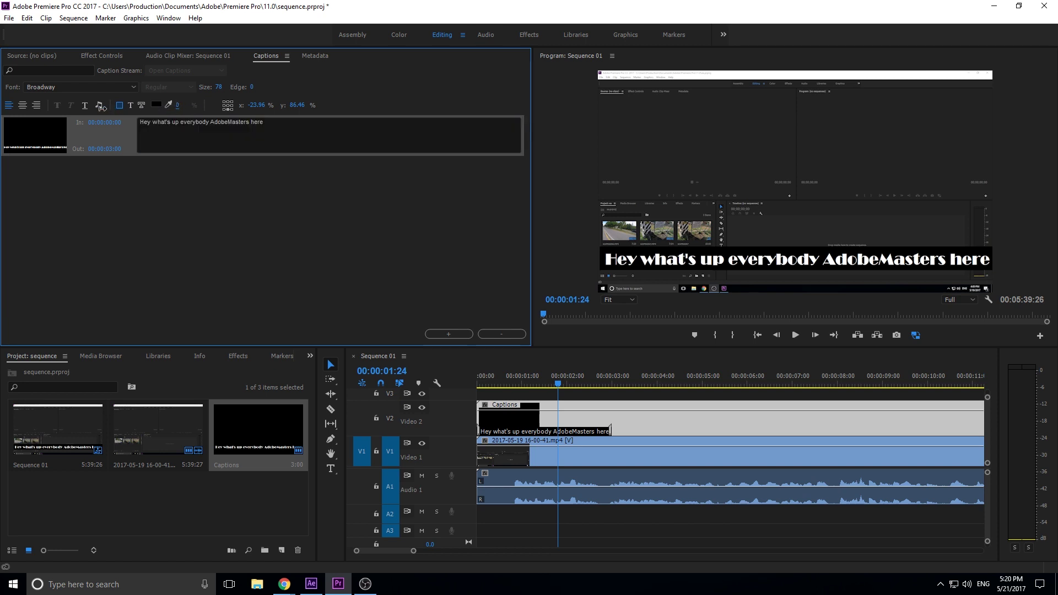
left_click(119, 106)
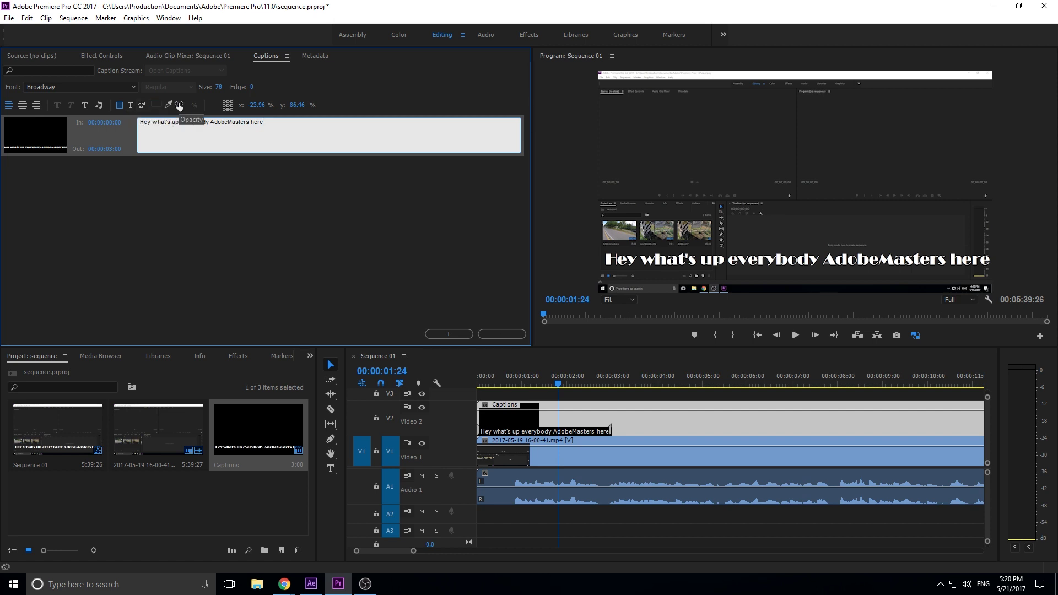
left_click(131, 104)
left_click(142, 105)
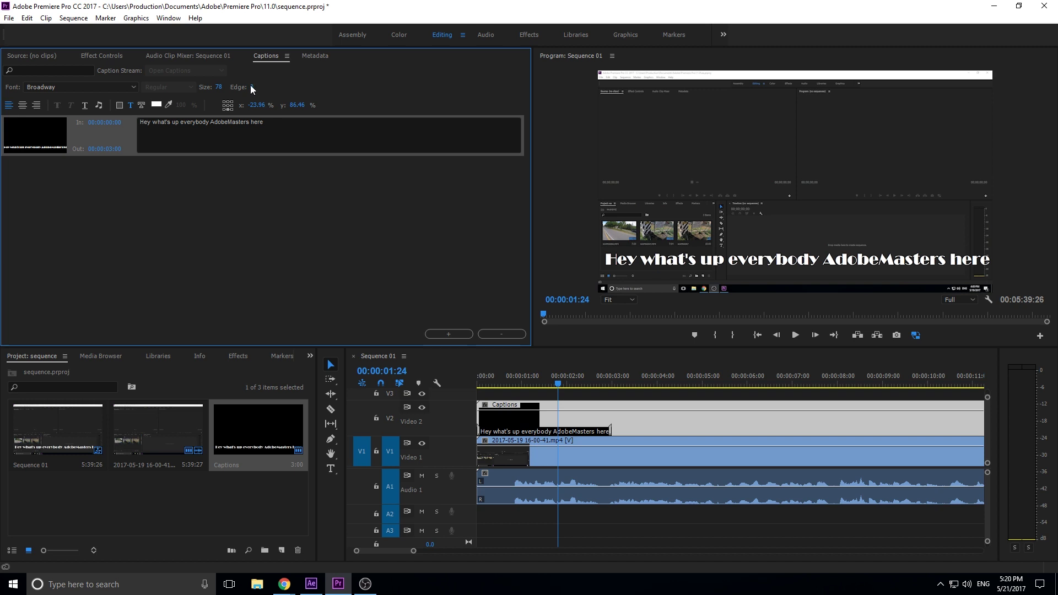
Give the caption text an edge of 15 in black (000000).
left_click_drag(250, 85, 269, 86)
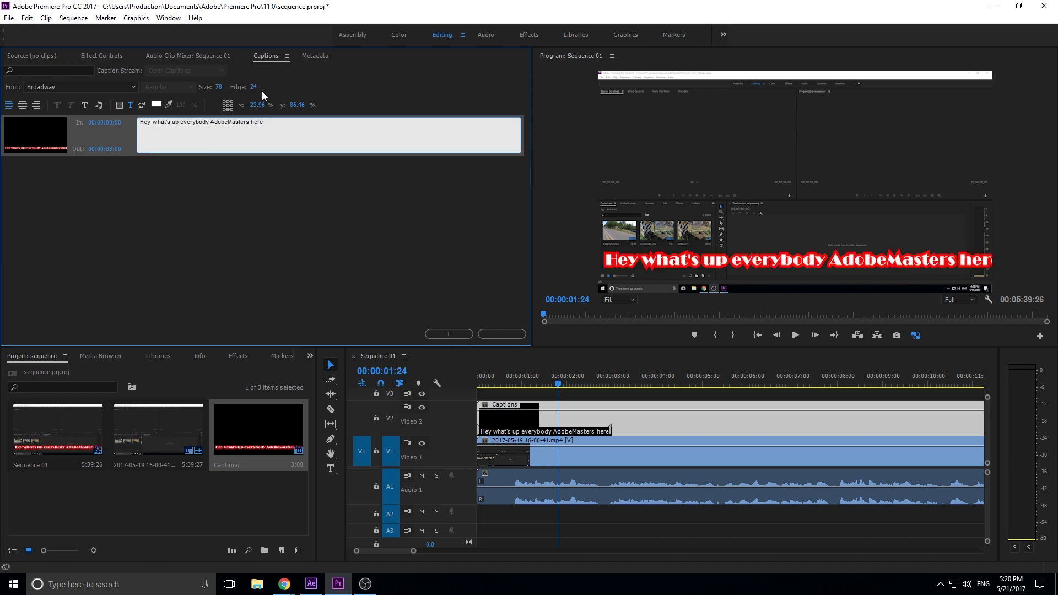
left_click_drag(253, 87, 250, 88)
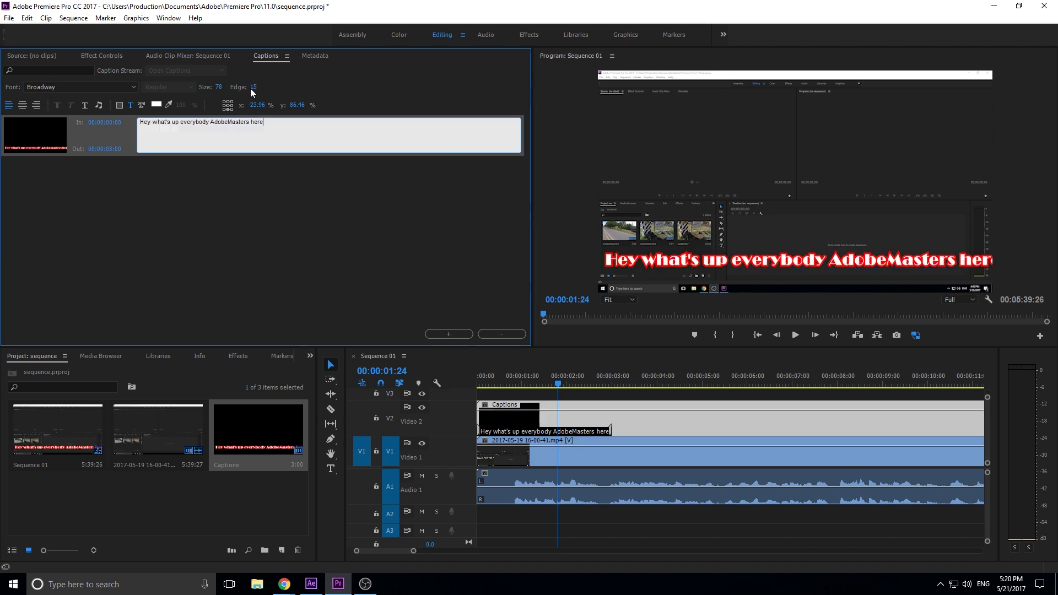
left_click(137, 107)
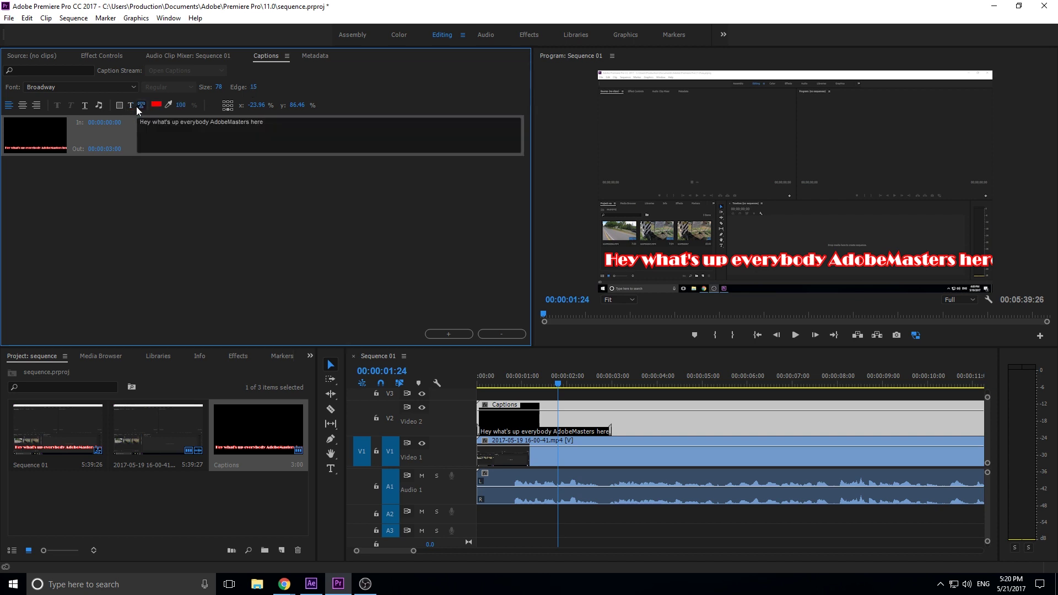
left_click(156, 105)
left_click_drag(455, 272, 388, 235)
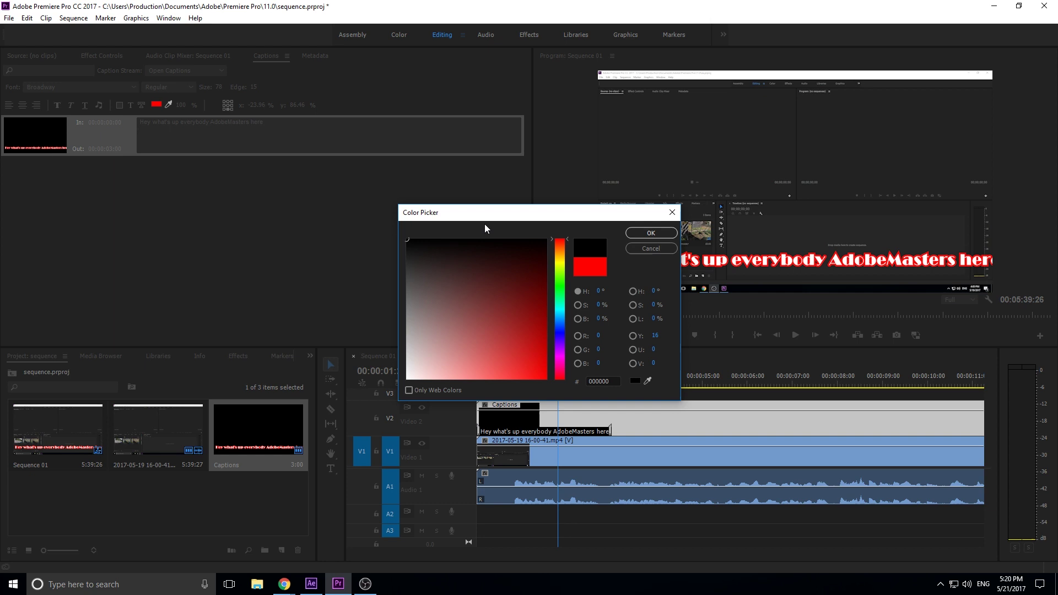
left_click(650, 233)
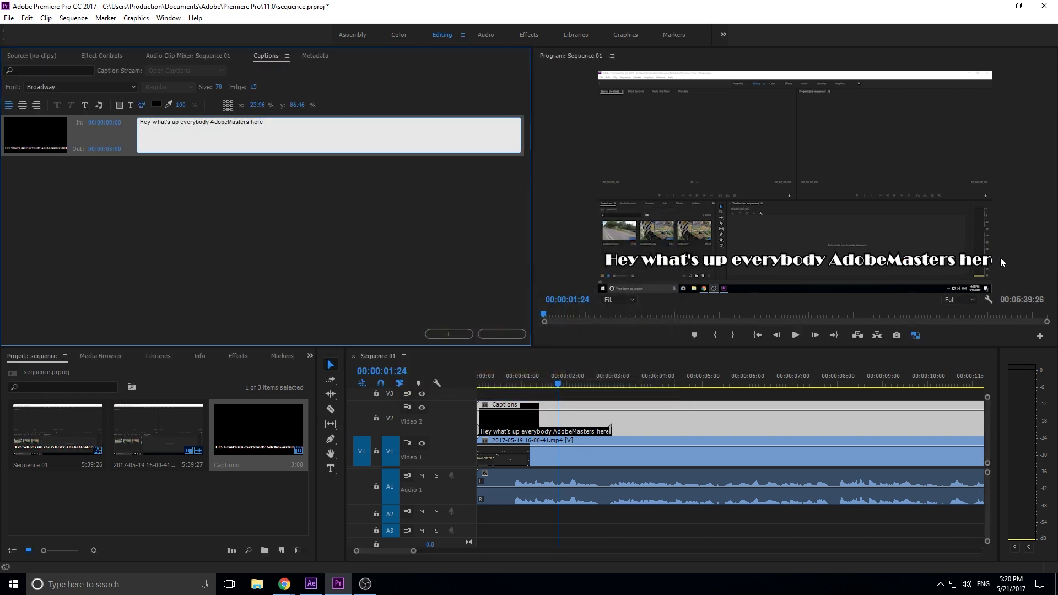
Reduce the caption size from 78 to 66 and move its x position to -5.27%.
left_click(225, 120)
left_click_drag(219, 86, 217, 88)
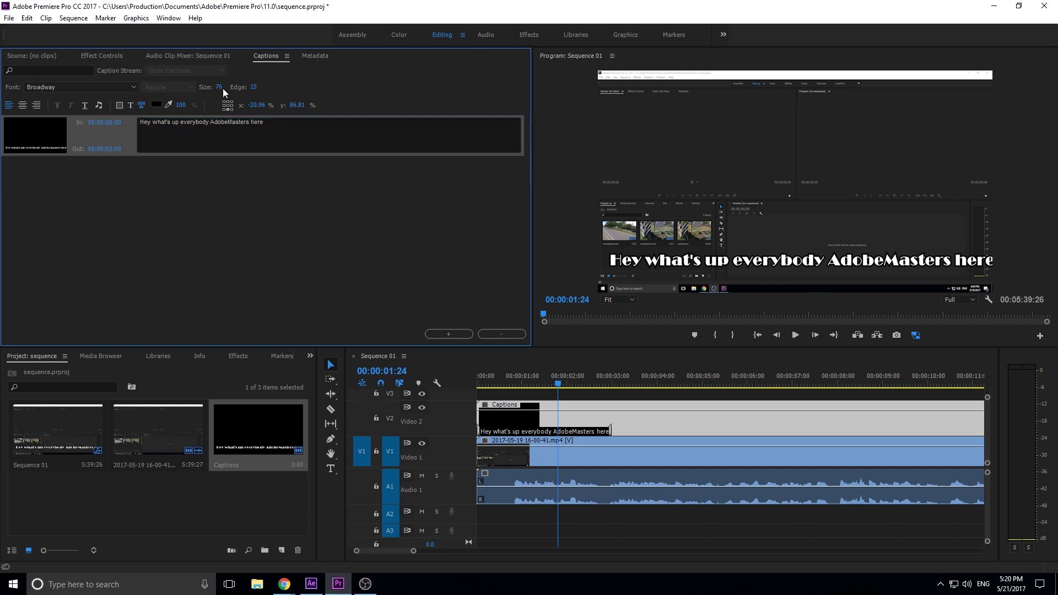
left_click_drag(216, 86, 220, 91)
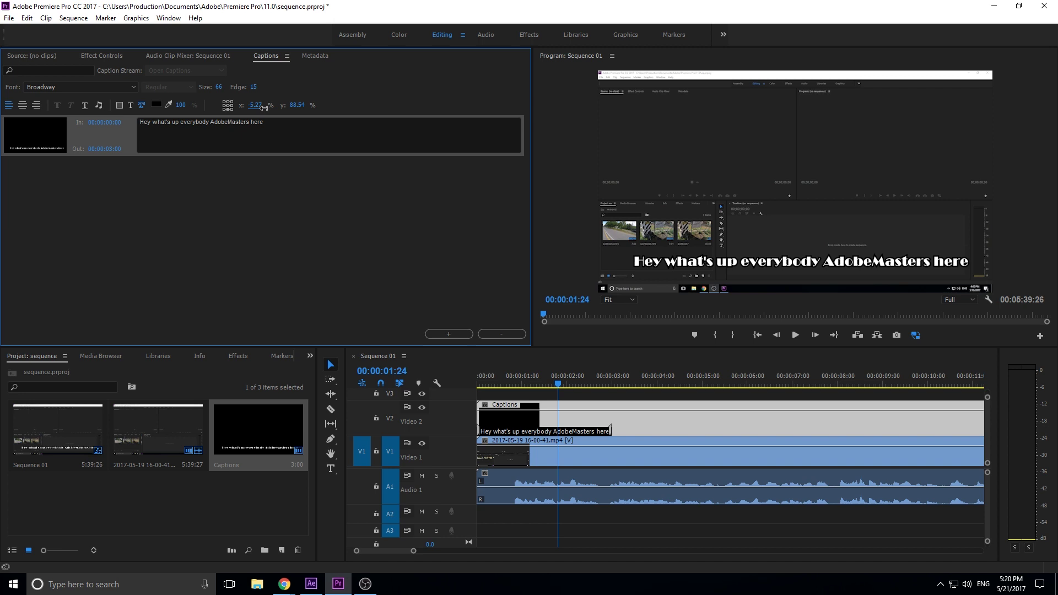
left_click_drag(252, 106, 267, 109)
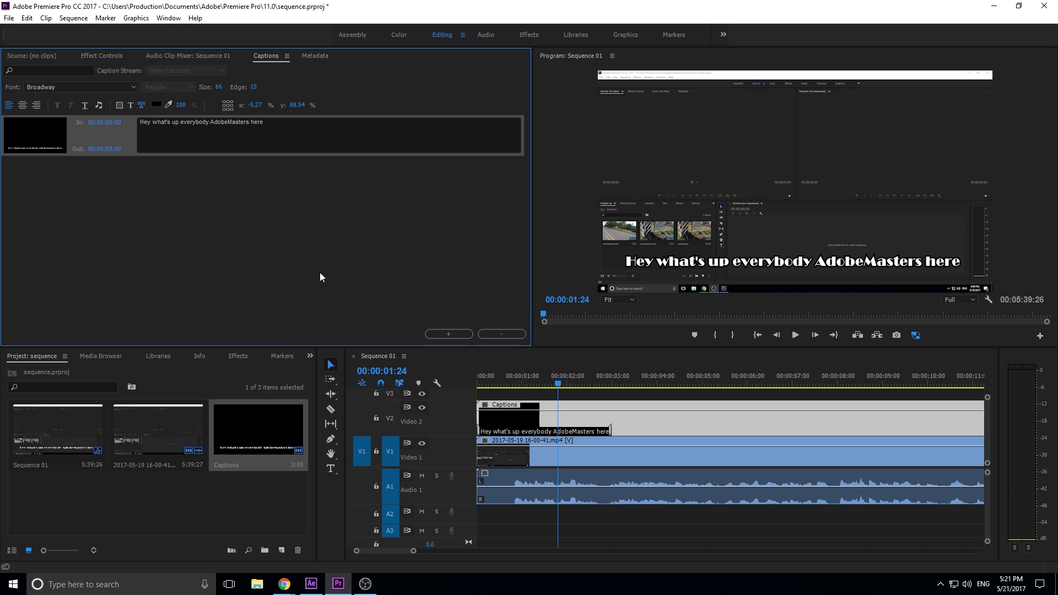
Trim the first caption to end at 00:00:02:21, where the spoken line finishes.
left_click_drag(539, 384, 514, 385)
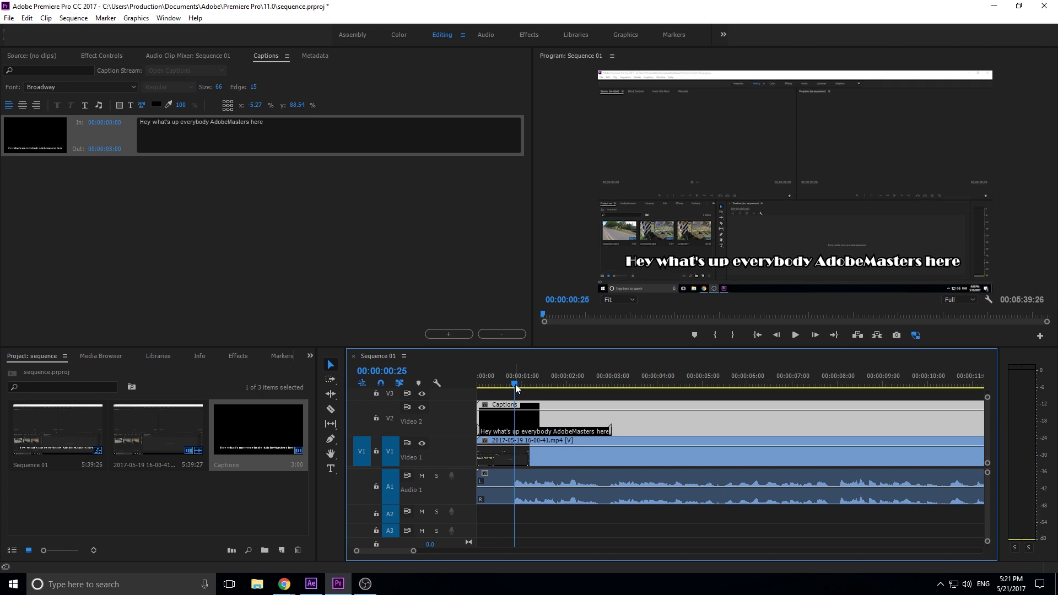
key("space")
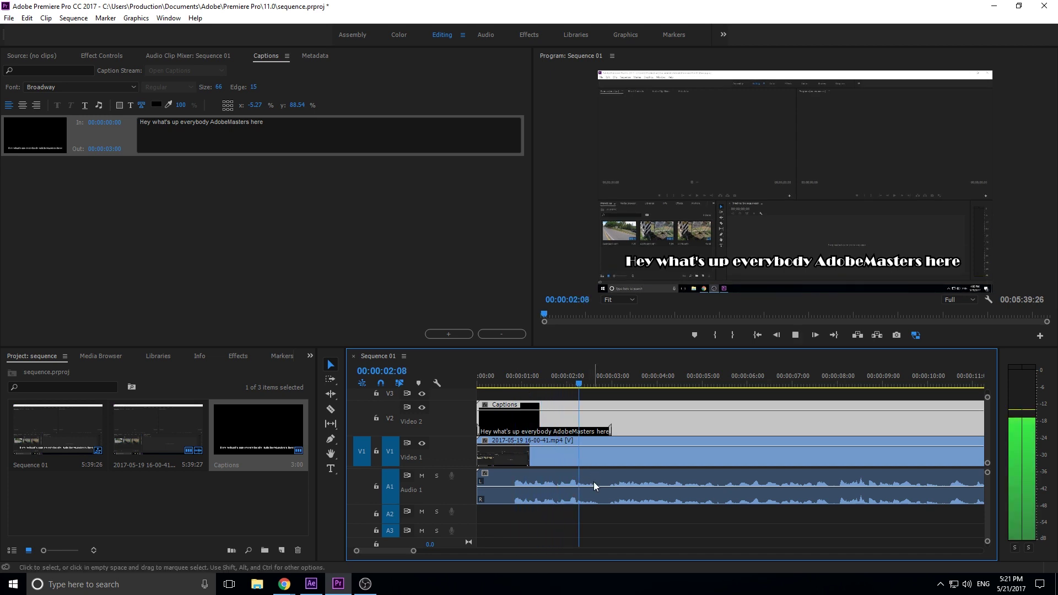
key("space")
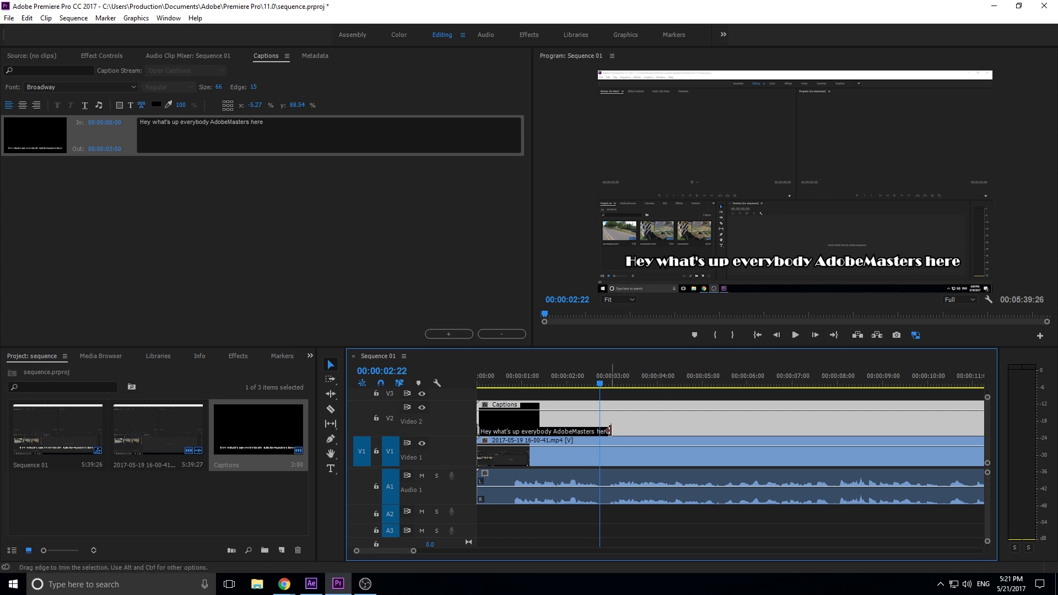
mouse_move(613, 431)
left_mouse_down()
mouse_move(609, 451)
mouse_move(600, 432)
mouse_move(642, 431)
mouse_move(599, 432)
left_mouse_up()
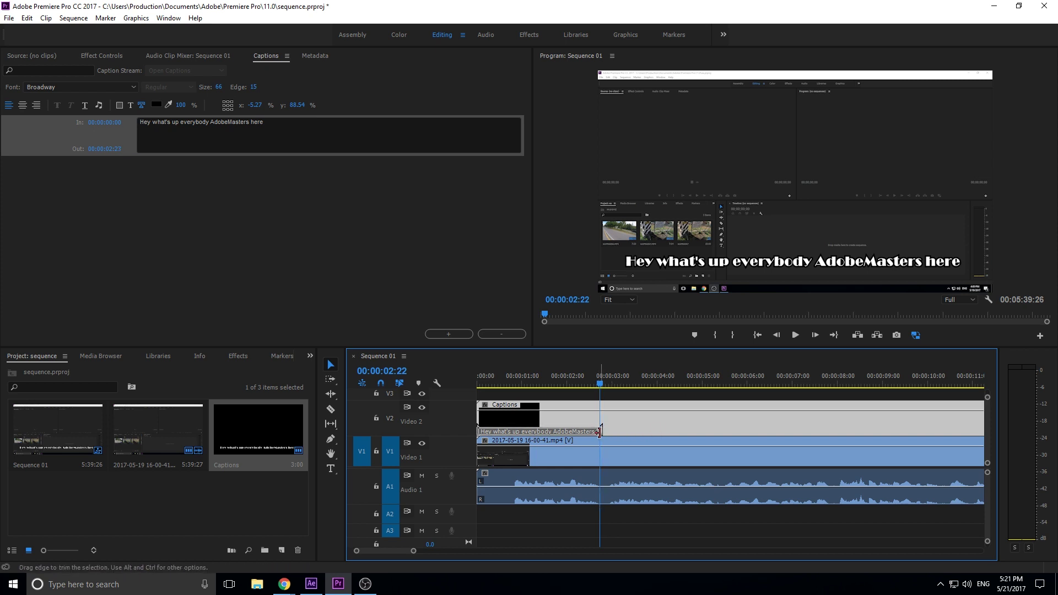
Play back around the first caption's end to check its new timing.
left_click(597, 386)
key("space")
key("space")
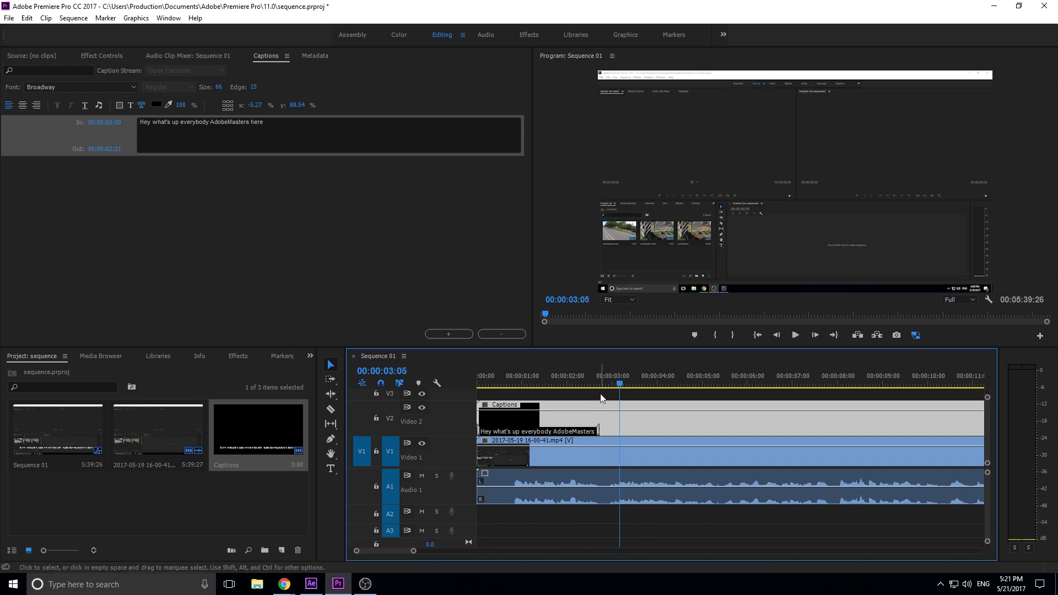
left_click(598, 385)
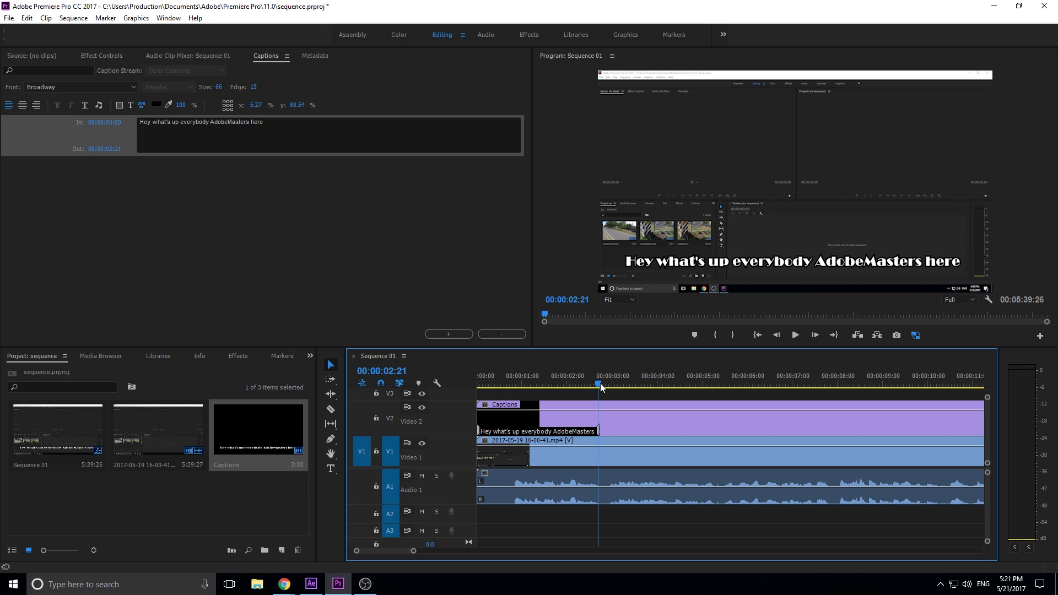
key("space")
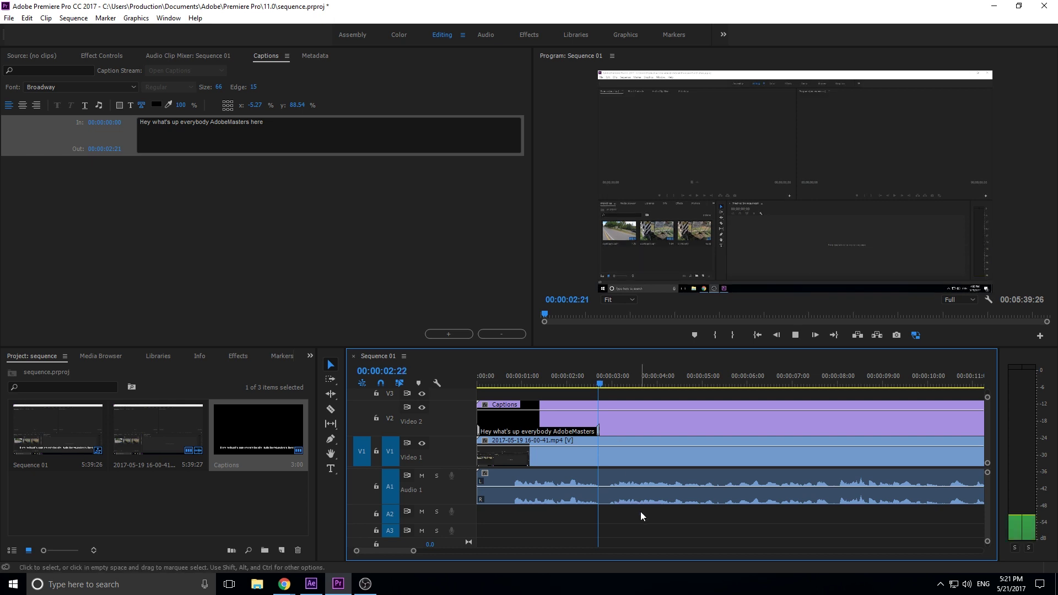
left_click(600, 385)
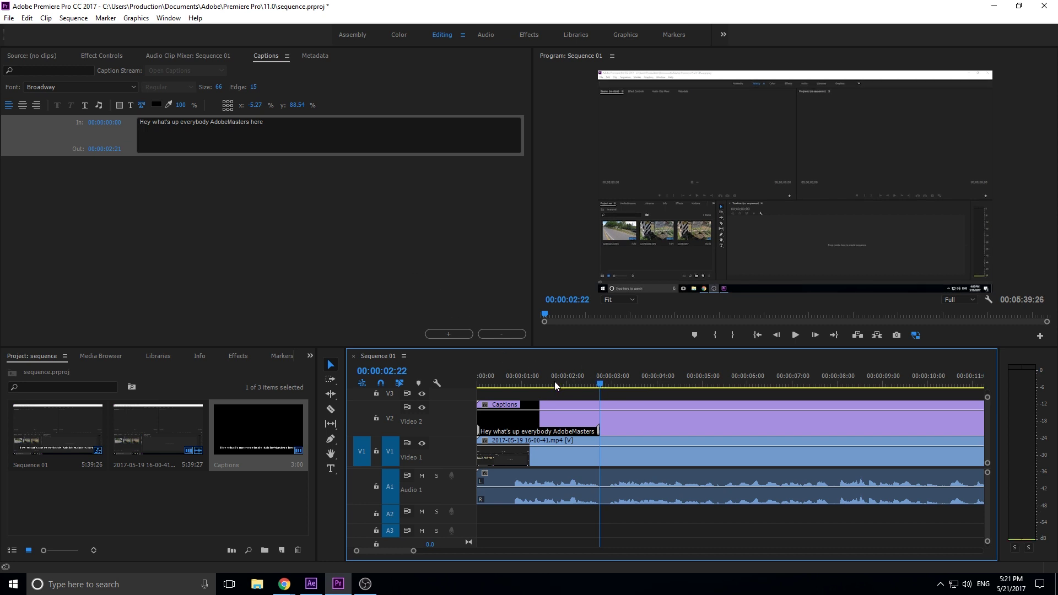
Add a second caption reading 'And today I'm going to be showing you how to'.
left_click(461, 335)
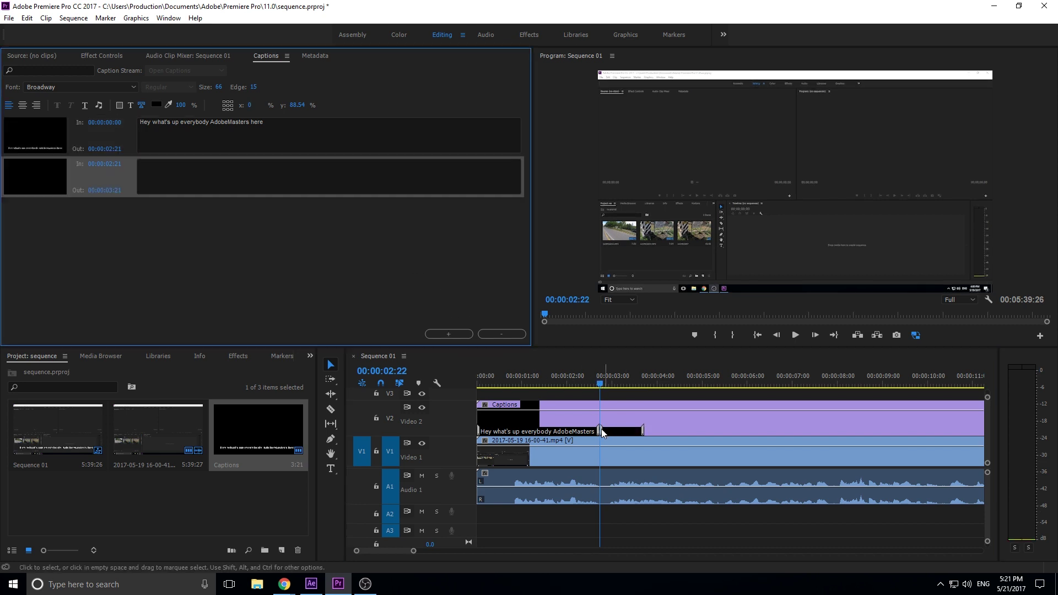
left_click(277, 188)
type("And Tod")
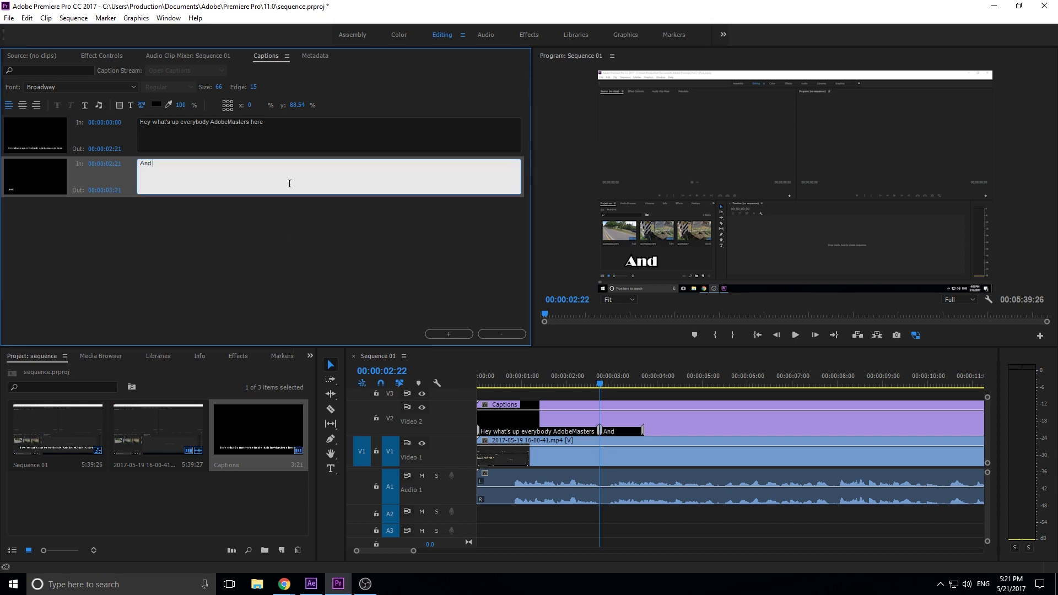
key("BackSpace")
key("BackSpace")
key("BackSpace")
type("today I")
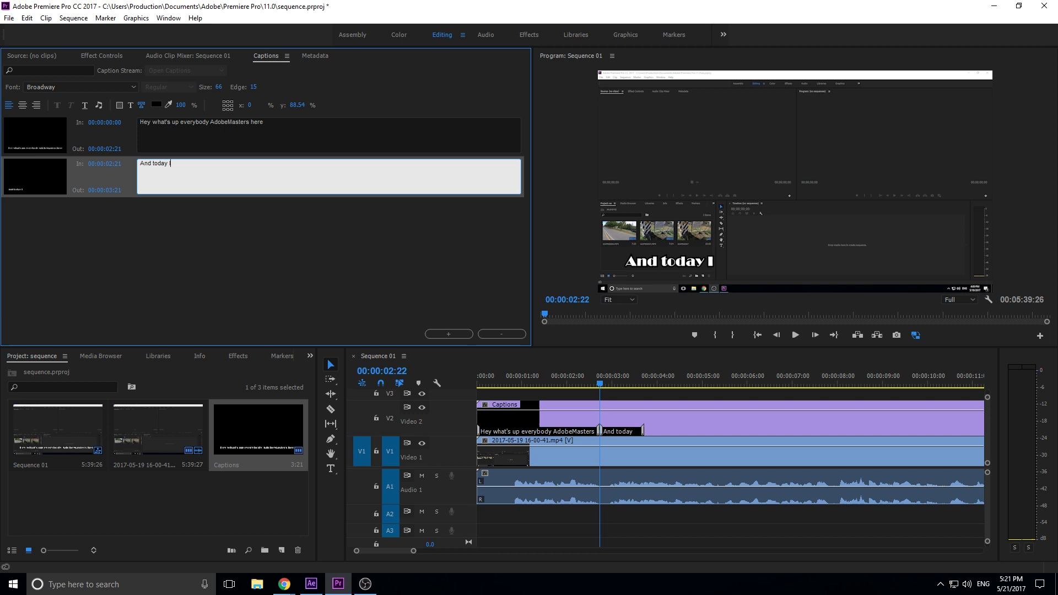
type("'m going to be showing you")
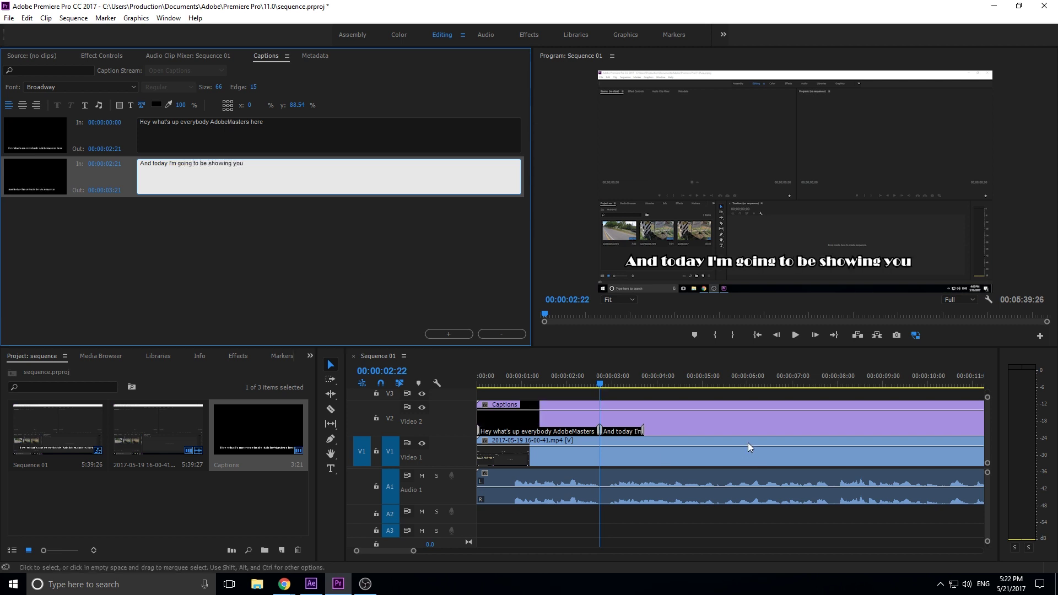
type(" how to")
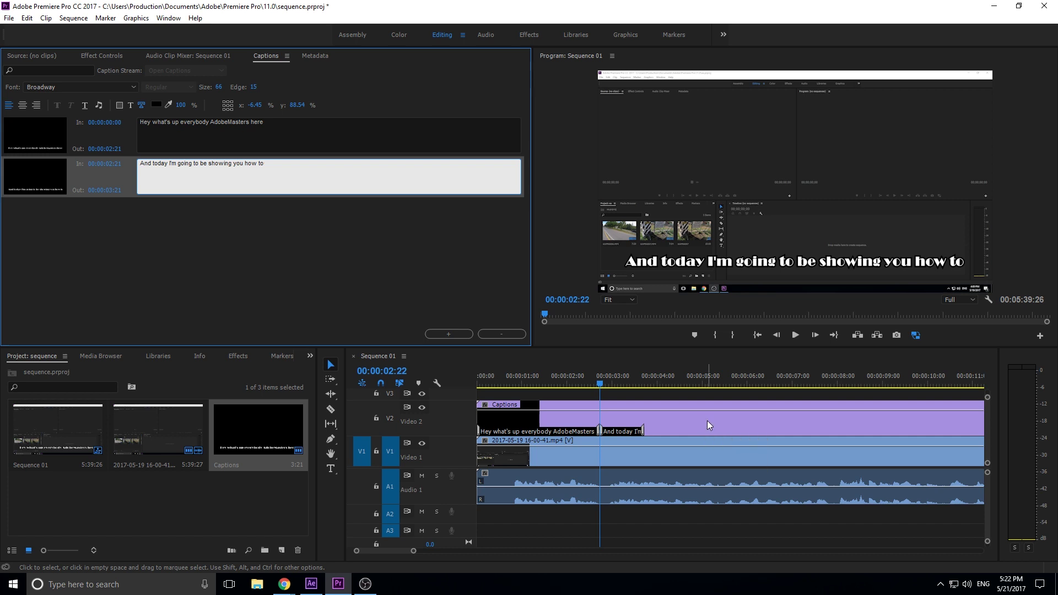
left_click(598, 378)
Play from just before the second caption to hear where its line ends.
left_click_drag(597, 377, 590, 377)
key("space")
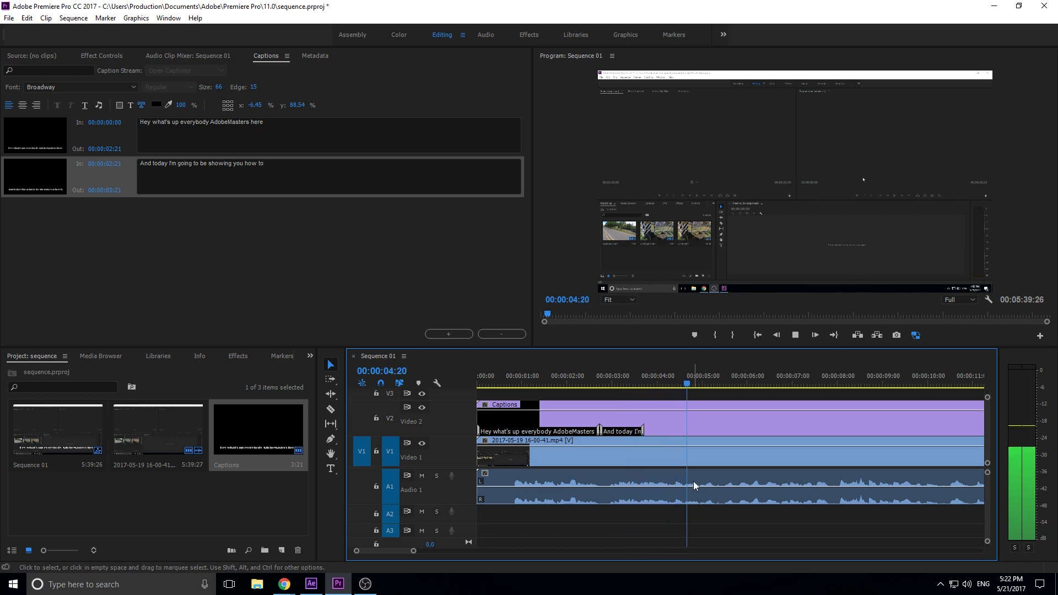
key("space")
Stretch the second caption to 00:00:04:25, add an empty third caption after it, then replay to review.
left_click_drag(641, 431, 694, 431)
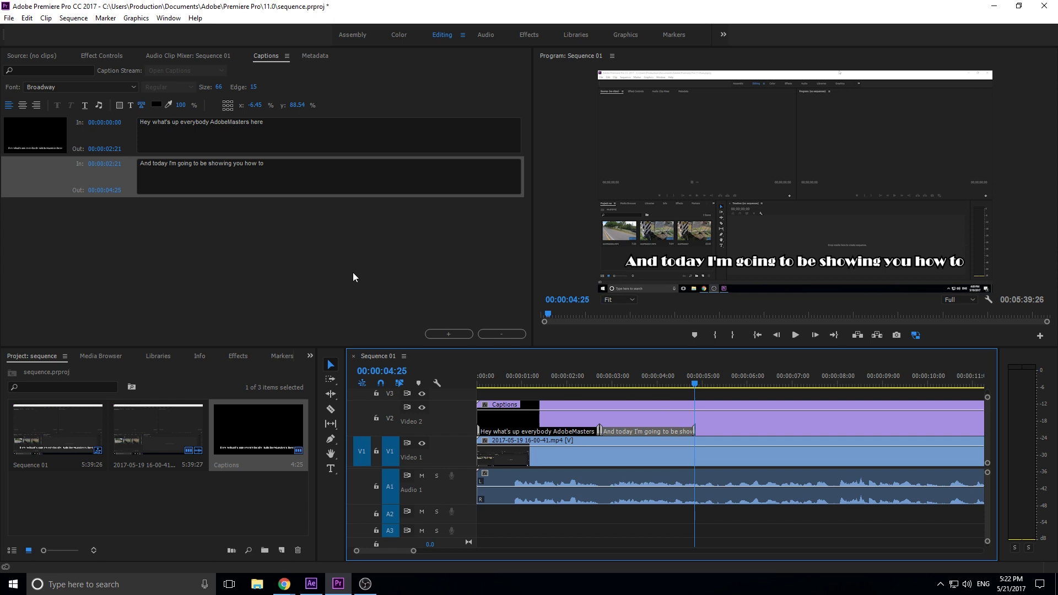
left_click(451, 333)
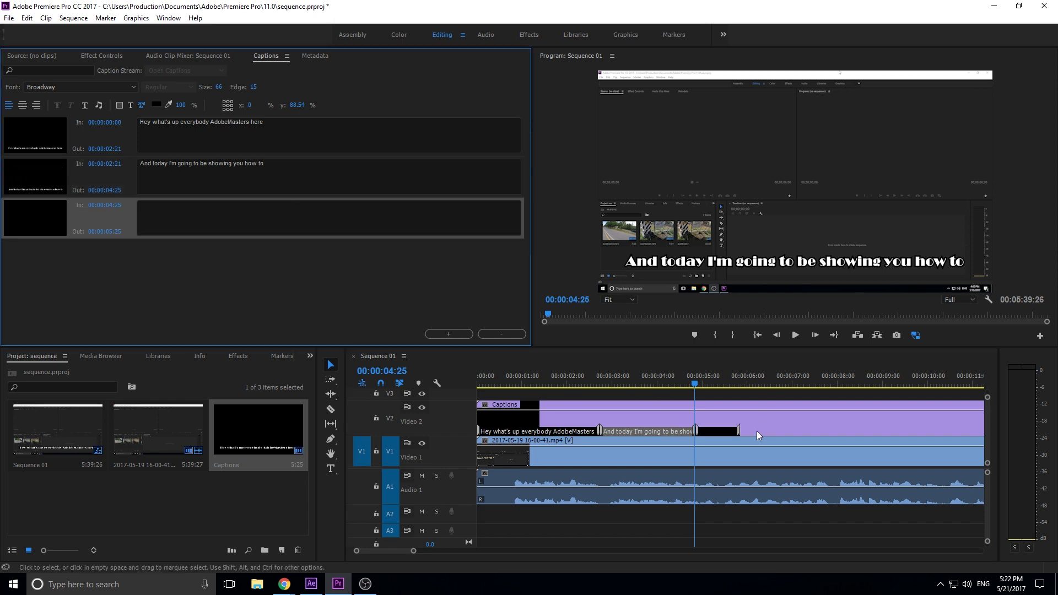
left_click(713, 381)
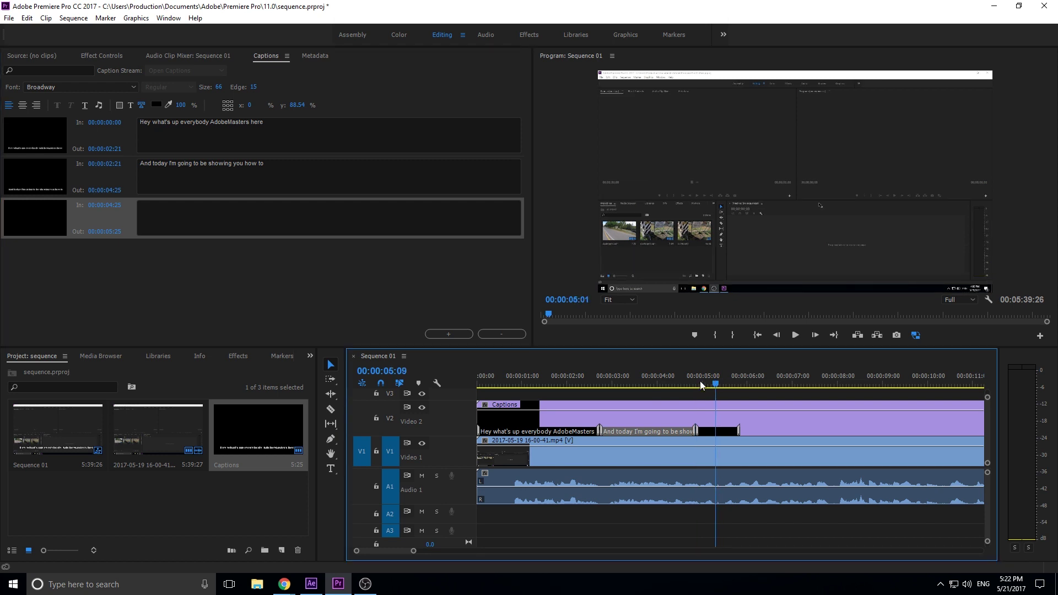
left_click(516, 381)
key("space")
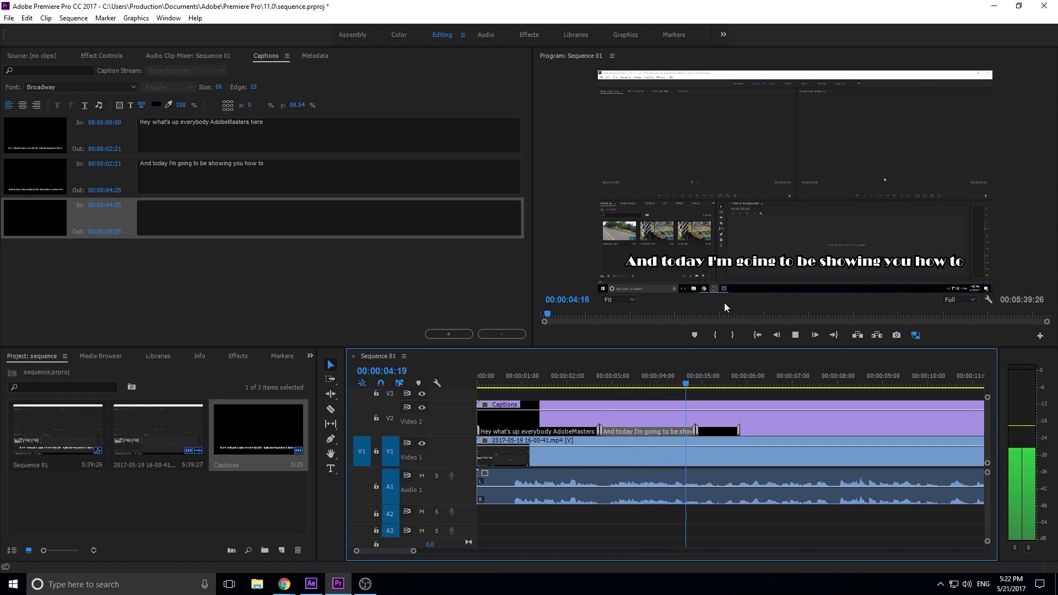
key("space")
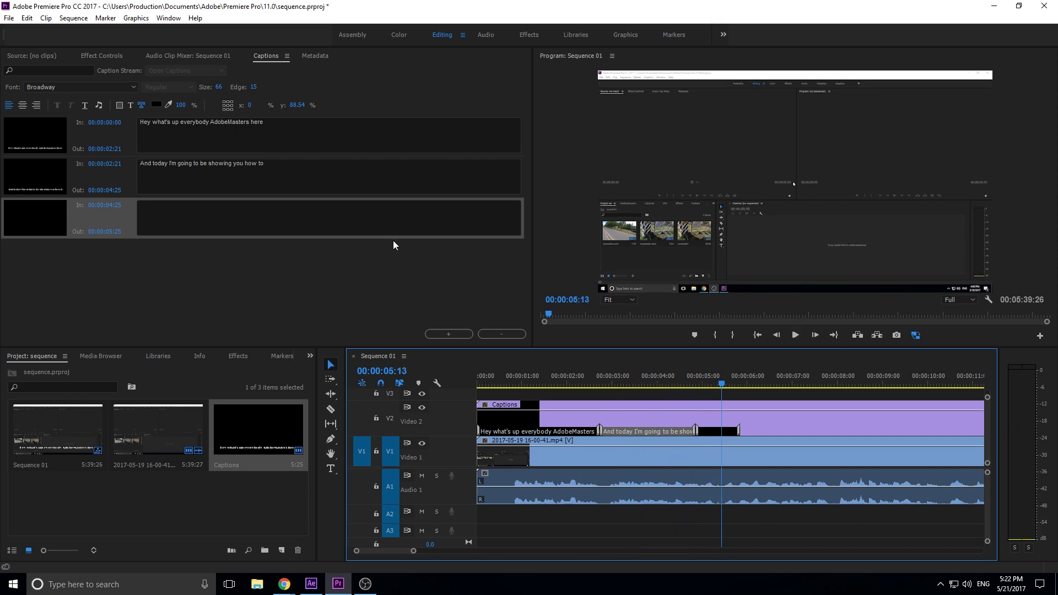